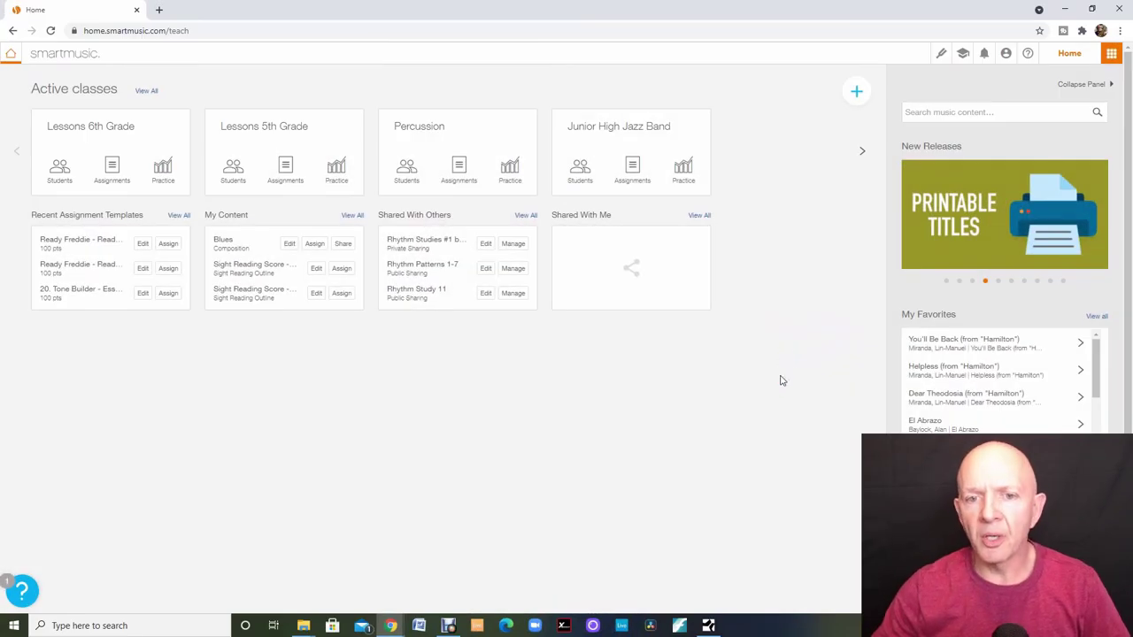
Step: Open the Popcorn Prelude score from the search results and start an assignment with Assign
{"action": "scroll", "coordinate": [779, 385], "scroll_direction": "down", "scroll_amount": 2}
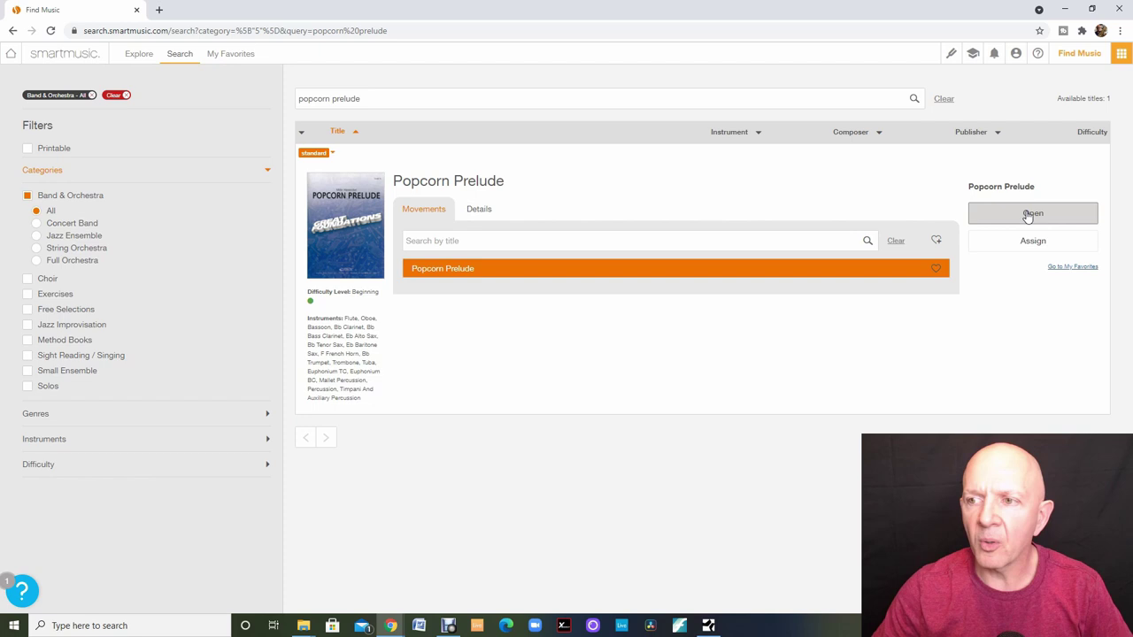
{"action": "left_click", "coordinate": [1029, 214]}
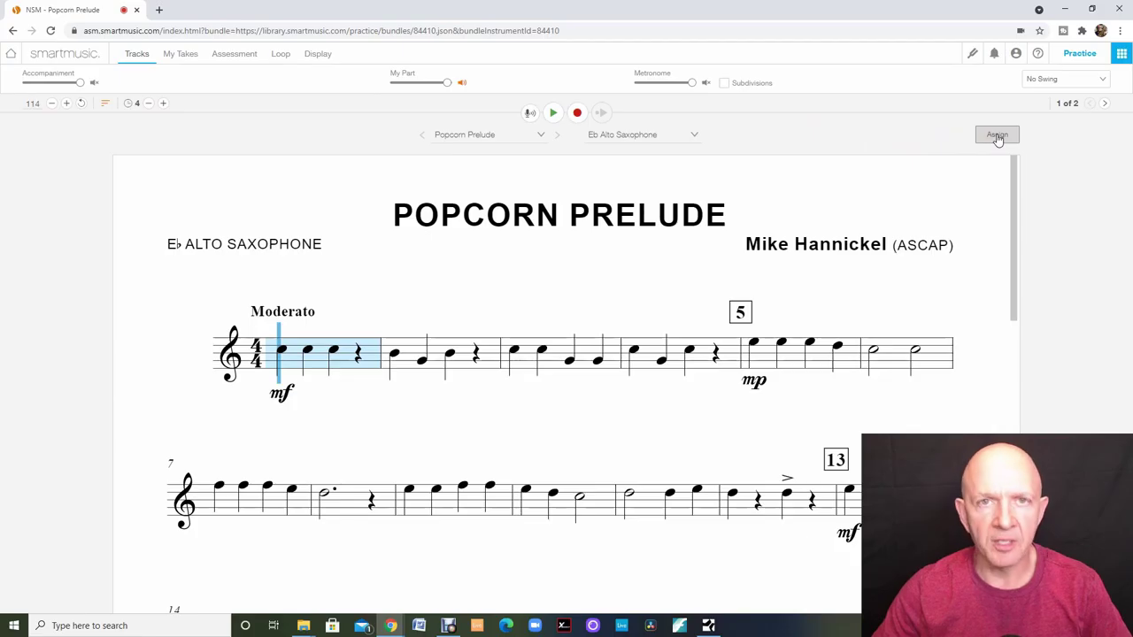
{"action": "left_click", "coordinate": [997, 137]}
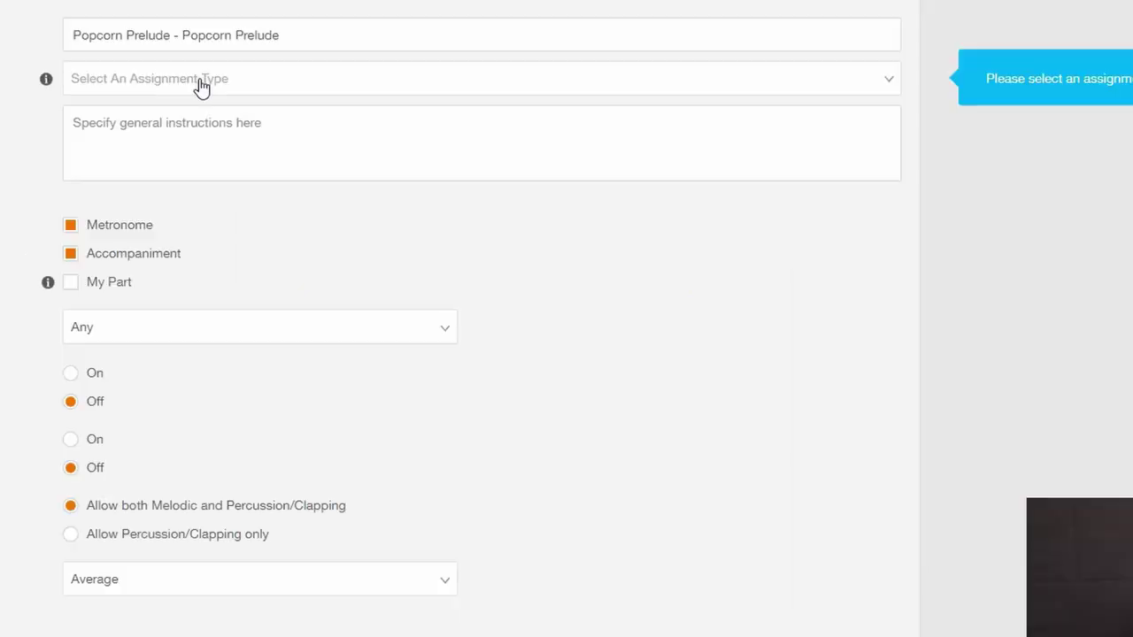
Step: Choose Custom Assignment as the Popcorn Prelude assignment type
{"action": "left_click", "coordinate": [330, 164]}
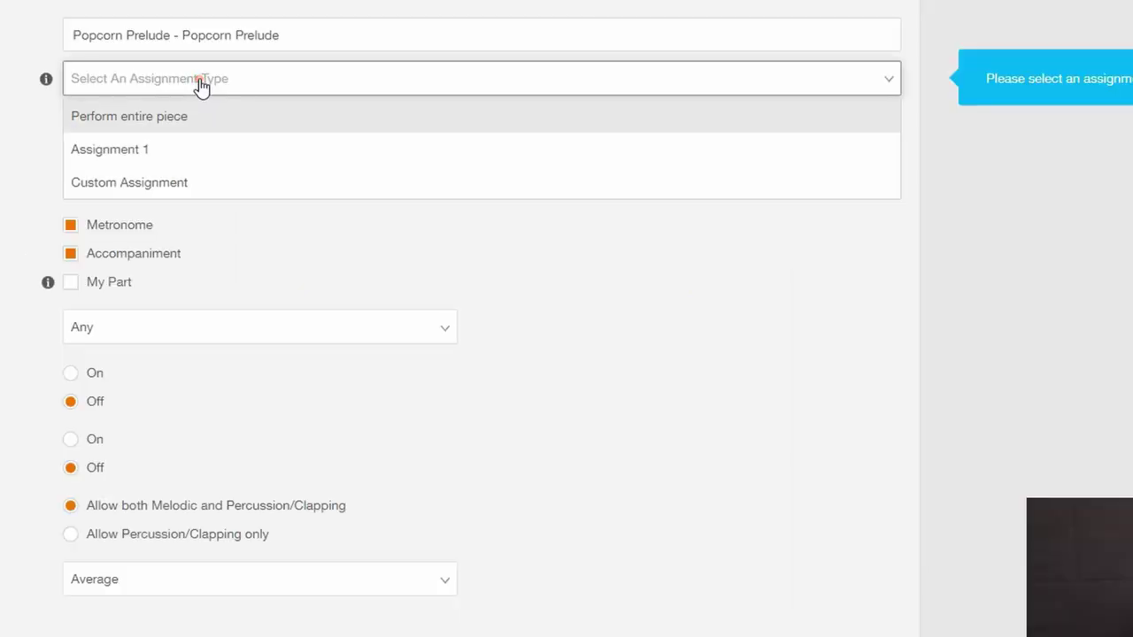
{"action": "left_click", "coordinate": [192, 181]}
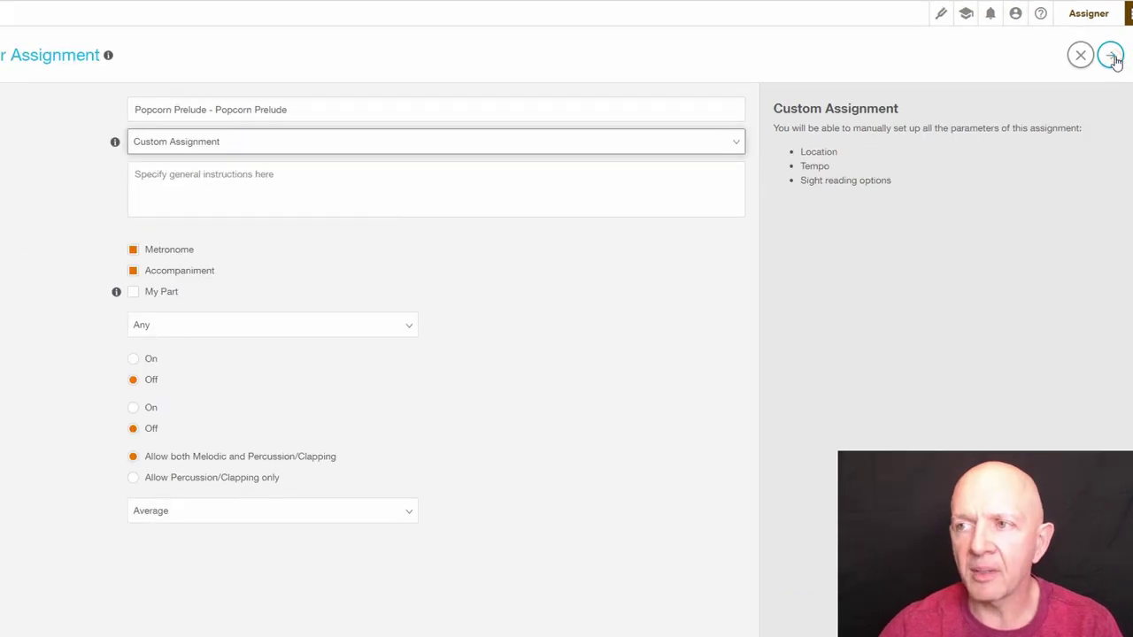
Step: Go to Customize Your Parts and keep the starting bar at 1
{"action": "left_click", "coordinate": [1112, 57]}
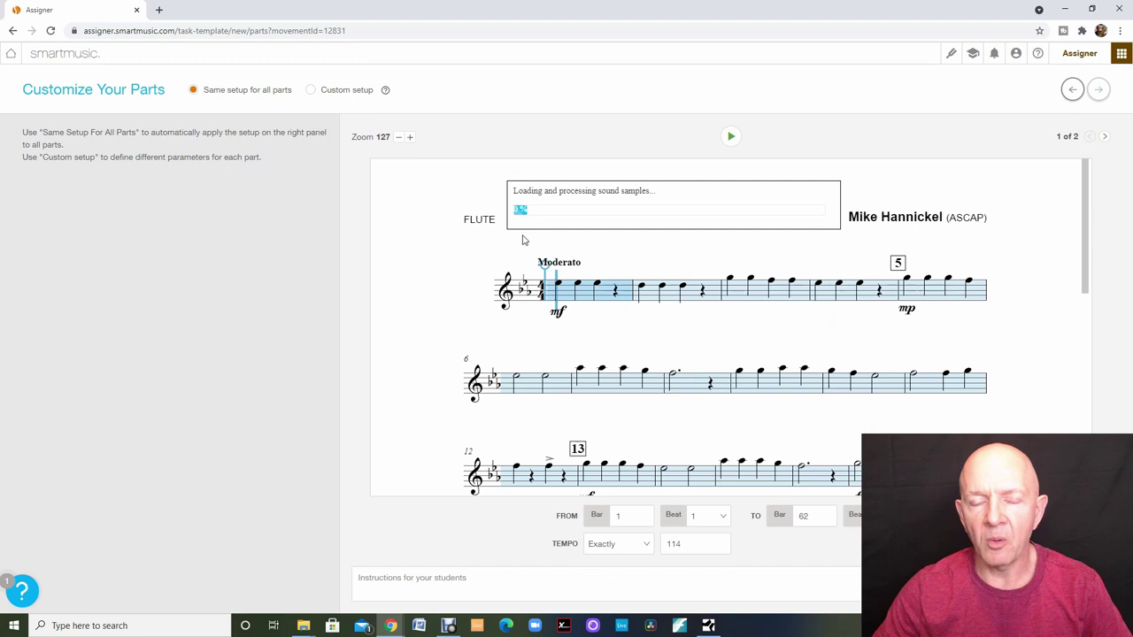
{"action": "left_click", "coordinate": [611, 524]}
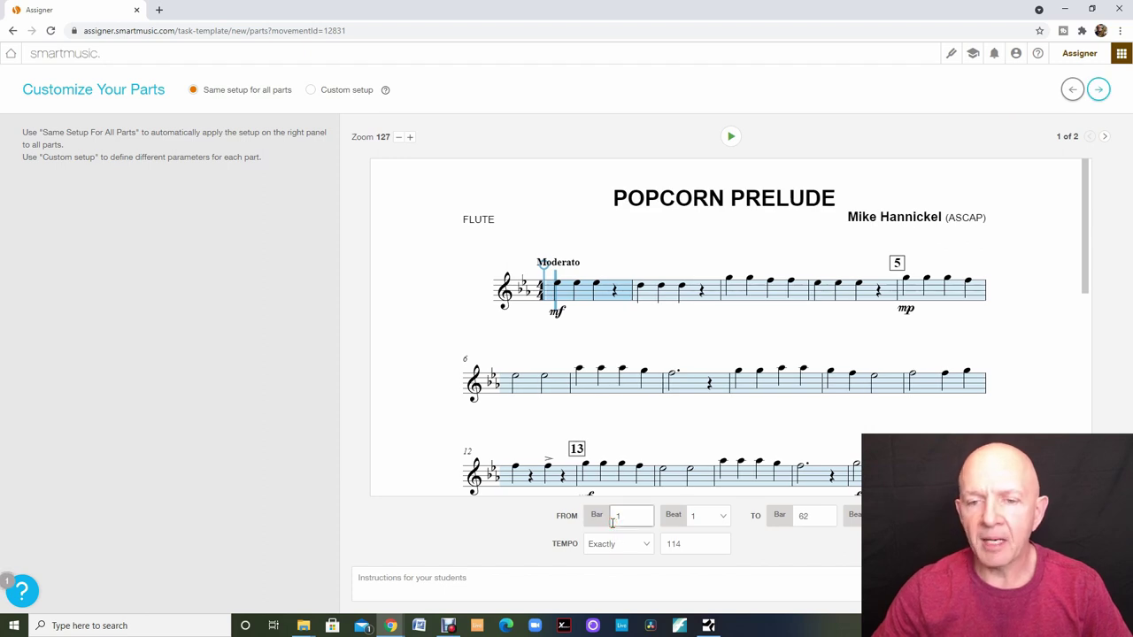
{"action": "left_click", "coordinate": [606, 519]}
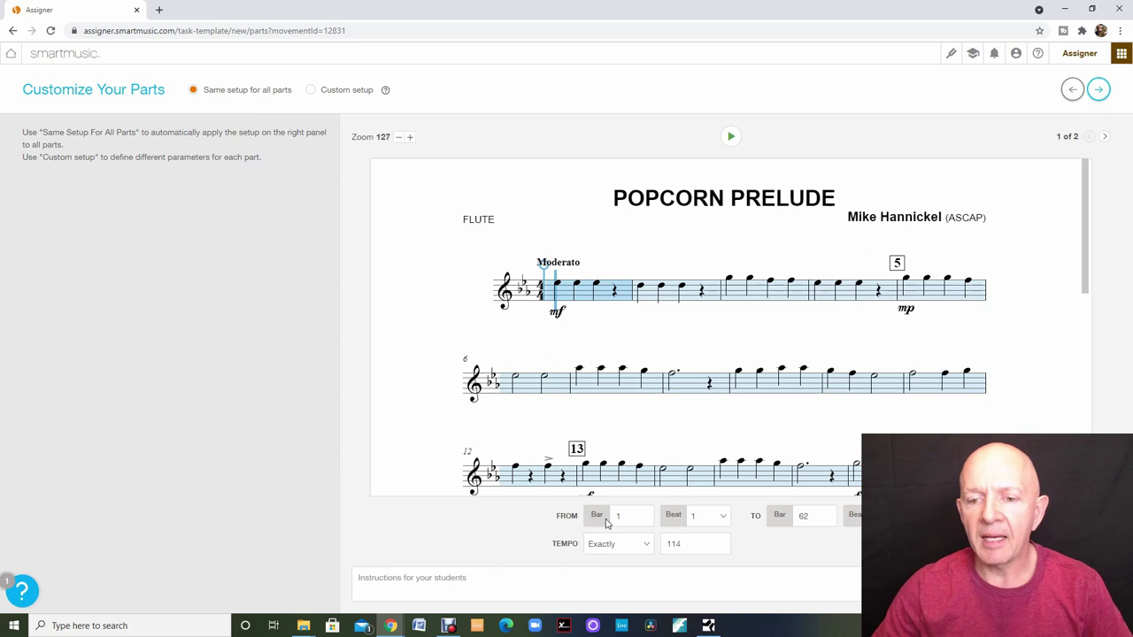
{"action": "left_click", "coordinate": [617, 517]}
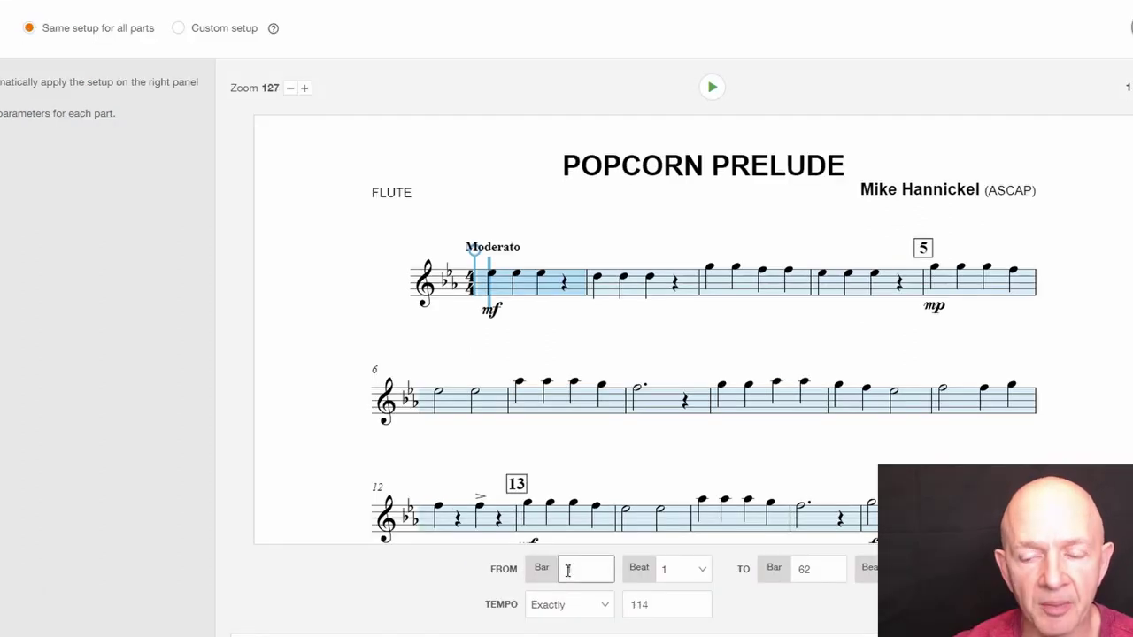
Step: Change the ending bar from 62 to 12
{"action": "left_click", "coordinate": [809, 516]}
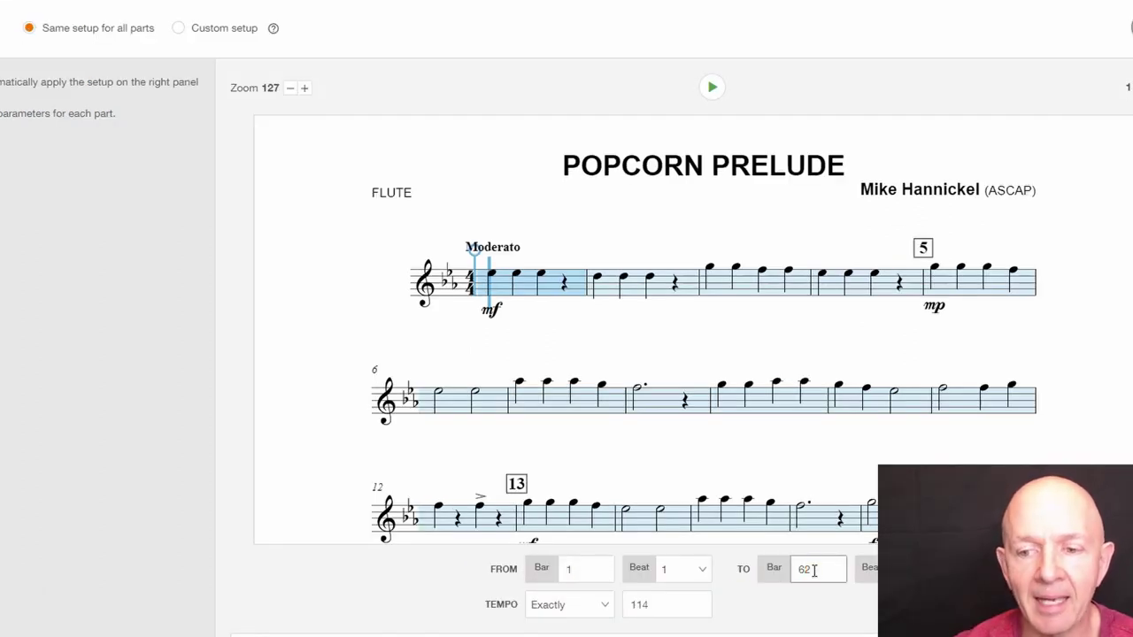
{"action": "key", "text": "BackSpace"}
{"action": "key", "text": "BackSpace"}
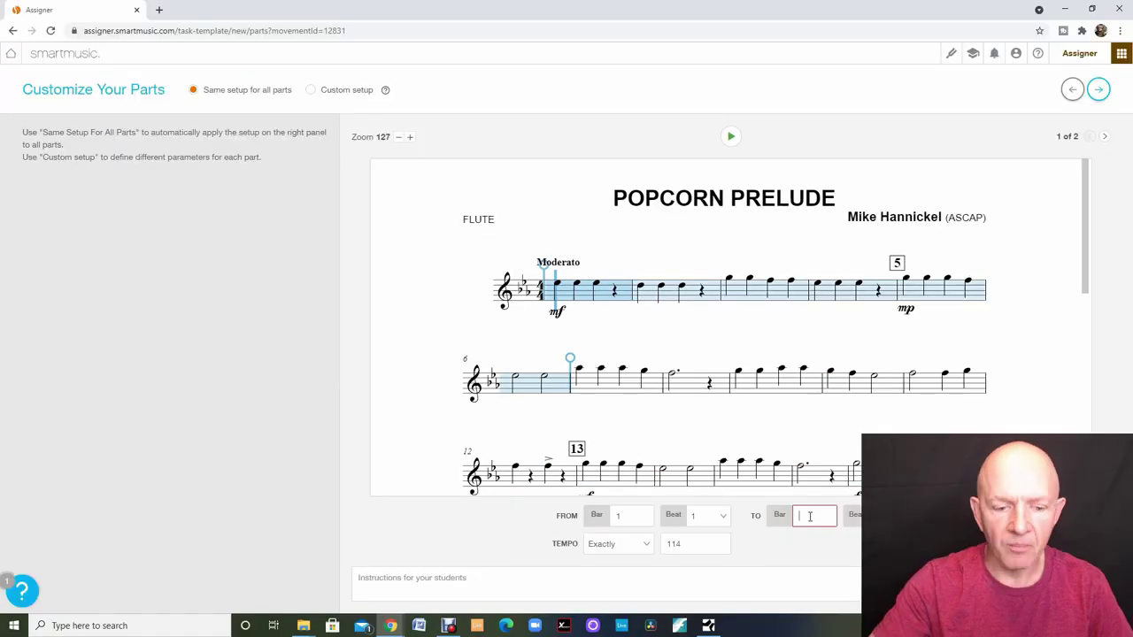
{"action": "type", "text": "13"}
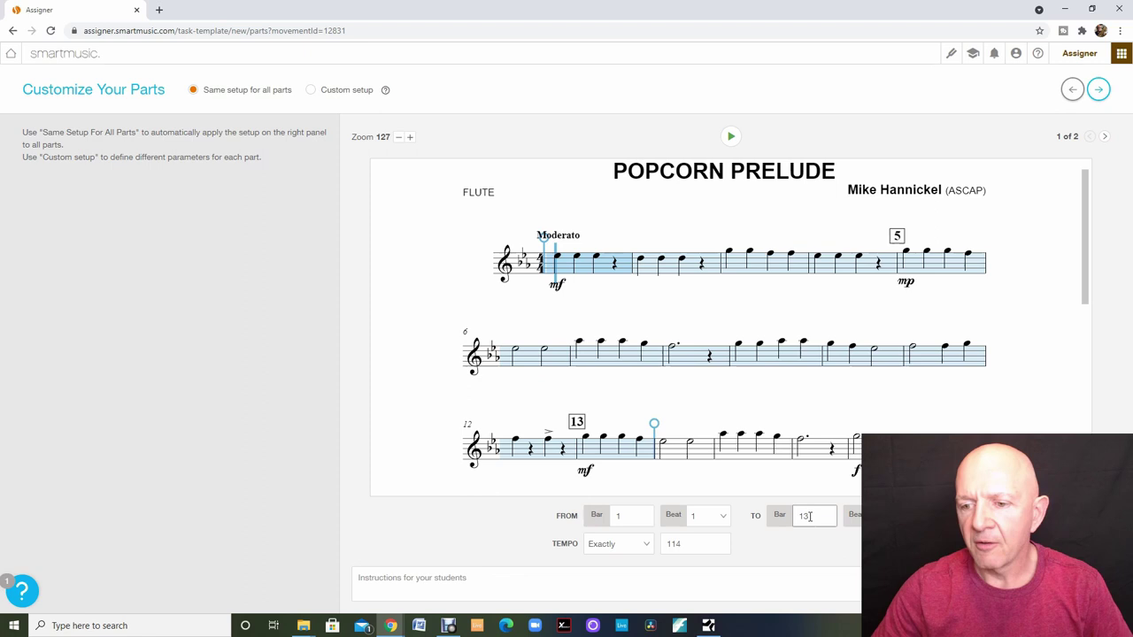
{"action": "left_click", "coordinate": [756, 497]}
{"action": "left_click", "coordinate": [646, 461]}
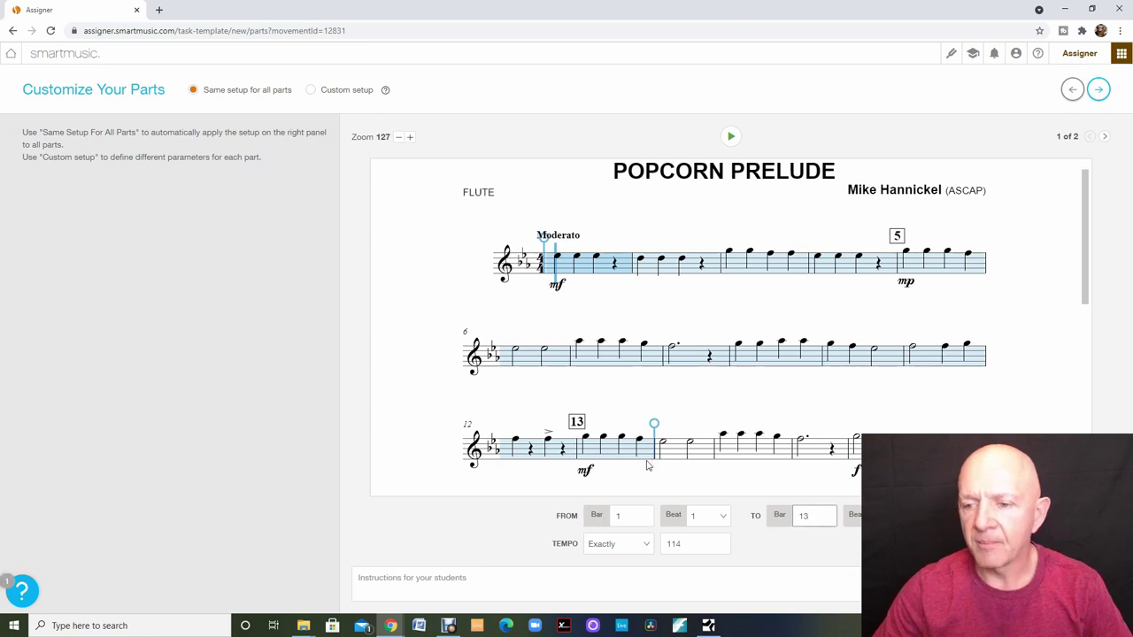
{"action": "left_click", "coordinate": [779, 480]}
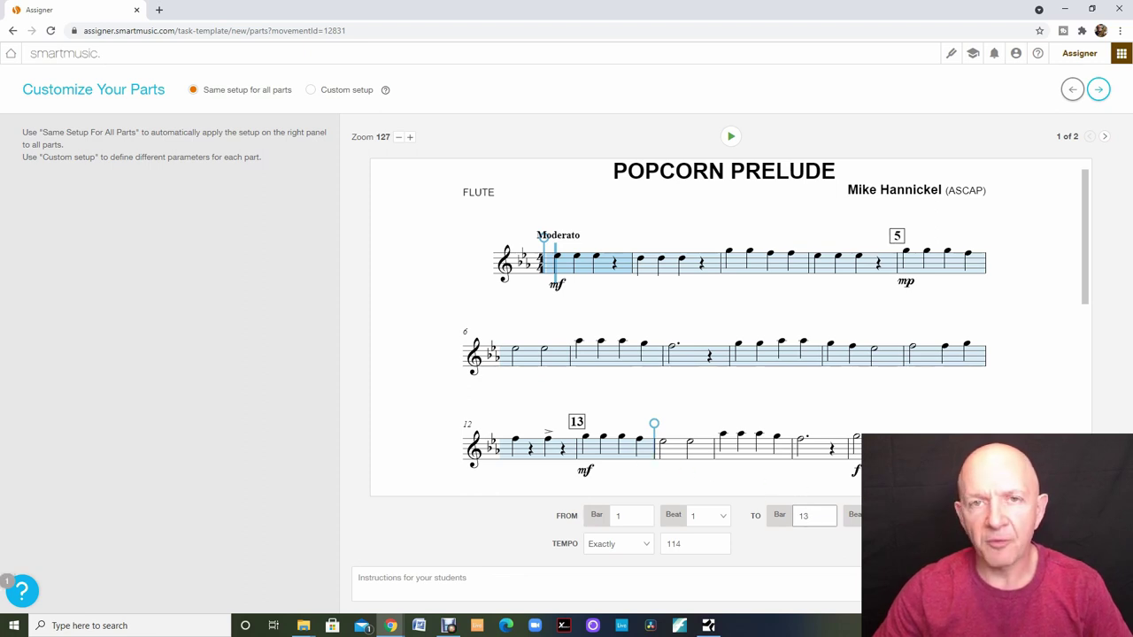
{"action": "key", "text": "BackSpace"}
{"action": "type", "text": "2"}
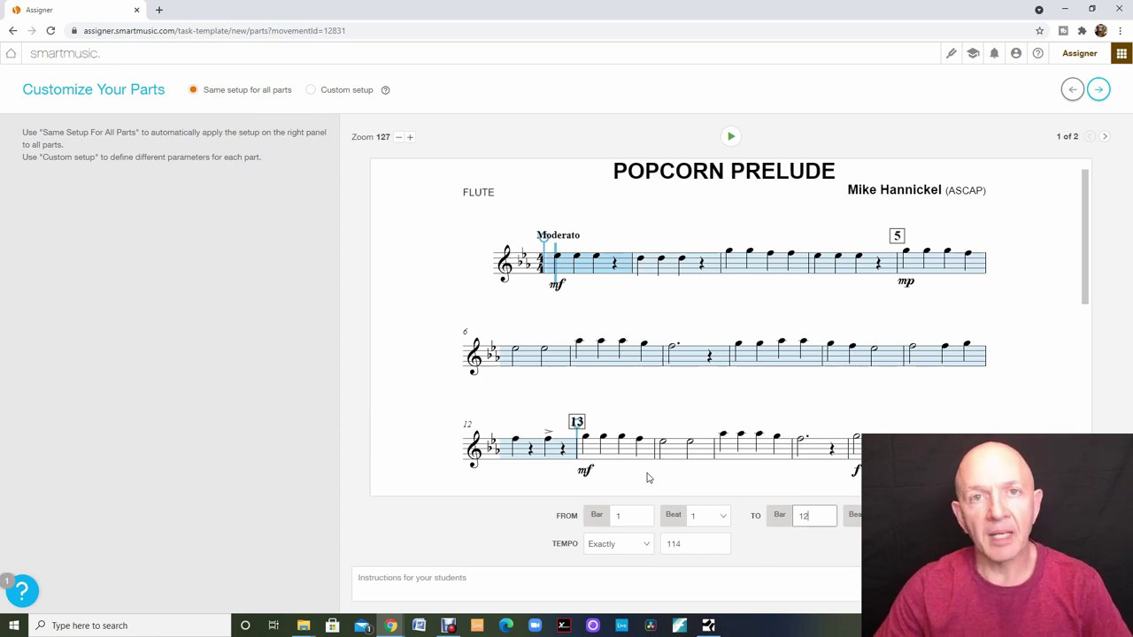
Step: Check the bars 1–12 range and continue to Create Your Rubric
{"action": "left_click", "coordinate": [629, 514]}
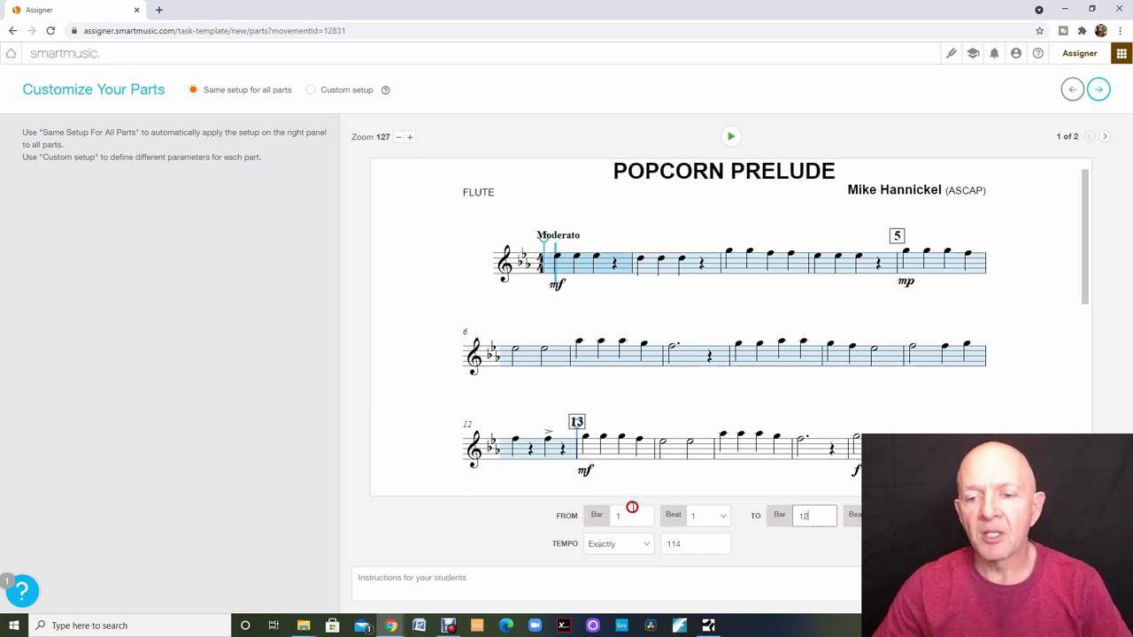
{"action": "left_click", "coordinate": [663, 518]}
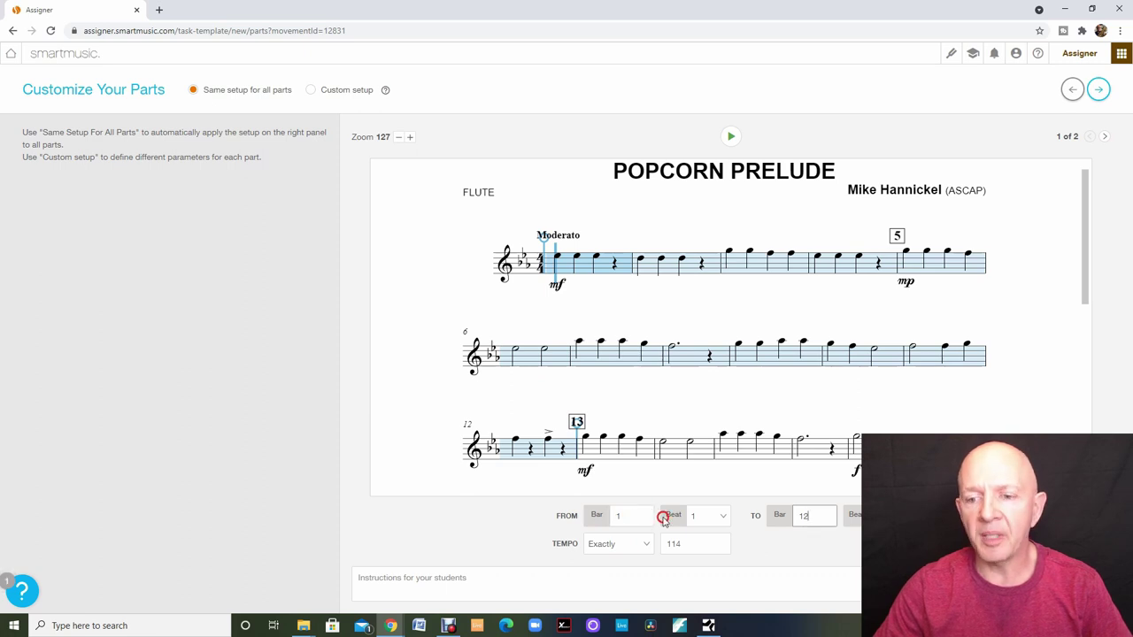
{"action": "left_click", "coordinate": [794, 514]}
{"action": "left_click", "coordinate": [857, 518]}
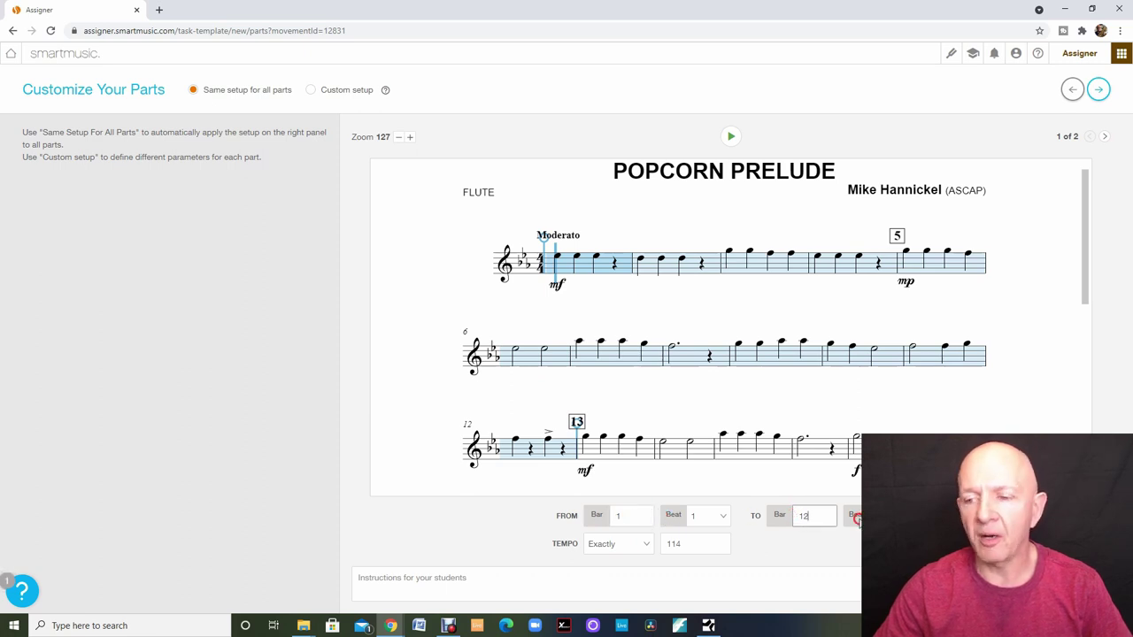
{"action": "left_click", "coordinate": [1097, 88]}
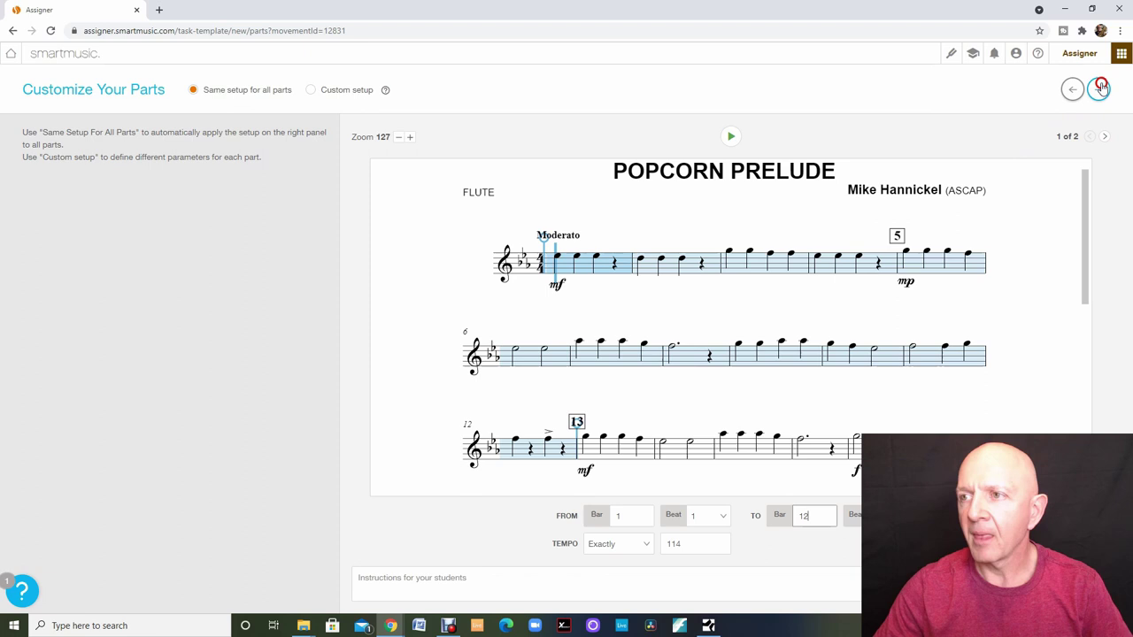
Step: Add an Assessment Grade with 100 points possible to the rubric
{"action": "left_click", "coordinate": [592, 230]}
{"action": "left_click", "coordinate": [533, 272]}
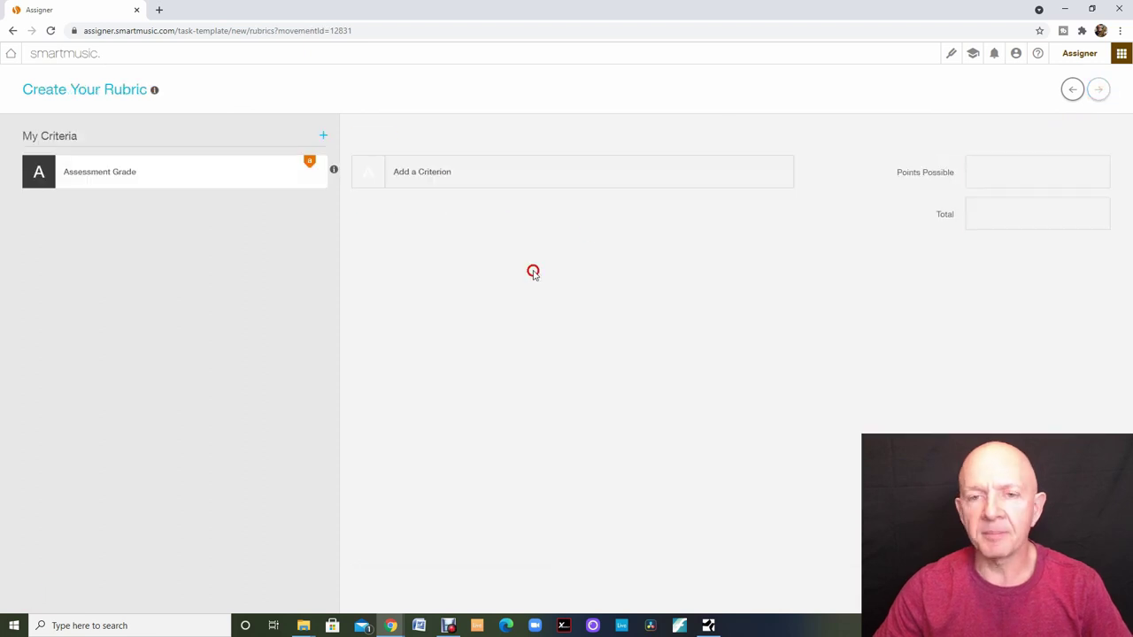
{"action": "type", "text": "100"}
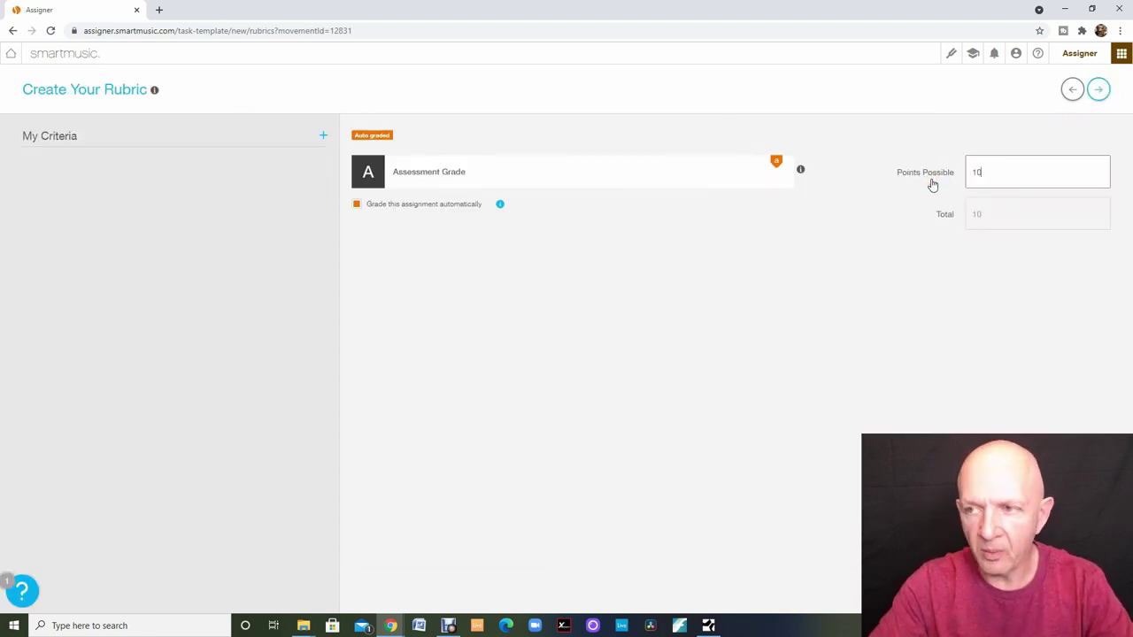
{"action": "left_click", "coordinate": [964, 180]}
Step: Save the task as a template and choose Yes, Assign Now
{"action": "left_click", "coordinate": [1096, 90]}
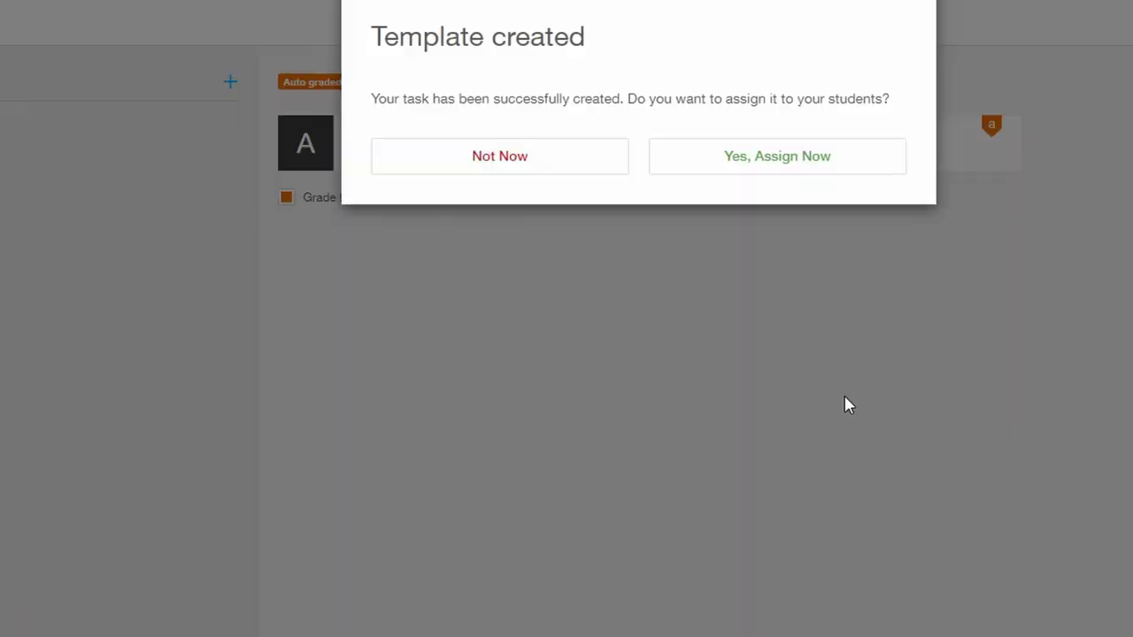
{"action": "left_click", "coordinate": [691, 328]}
{"action": "left_click", "coordinate": [763, 171]}
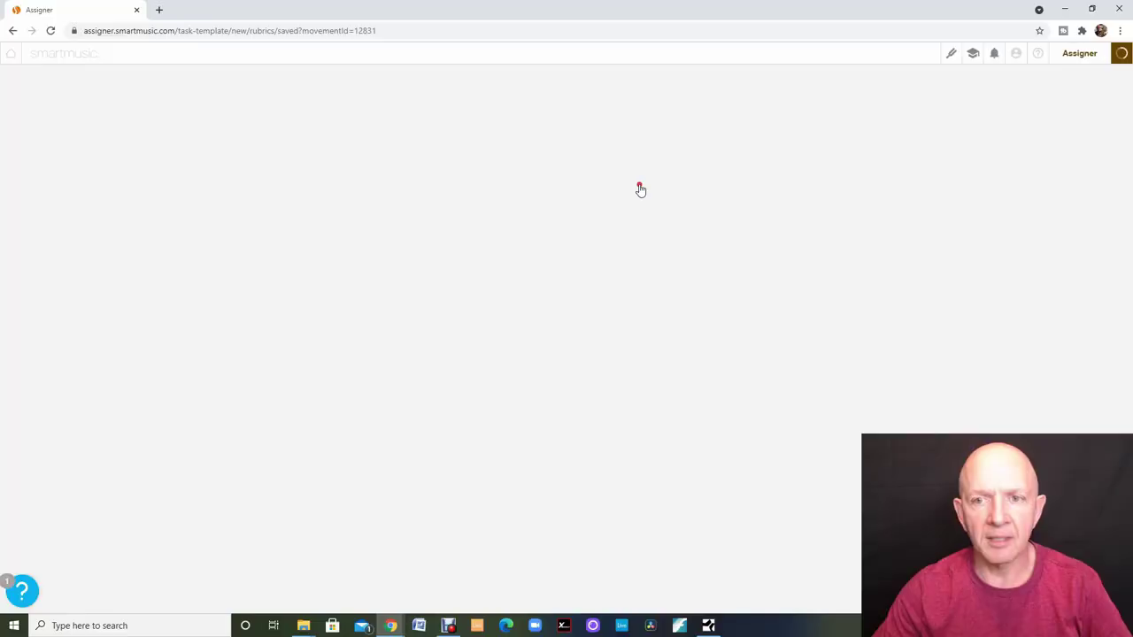
{"action": "left_click", "coordinate": [716, 139]}
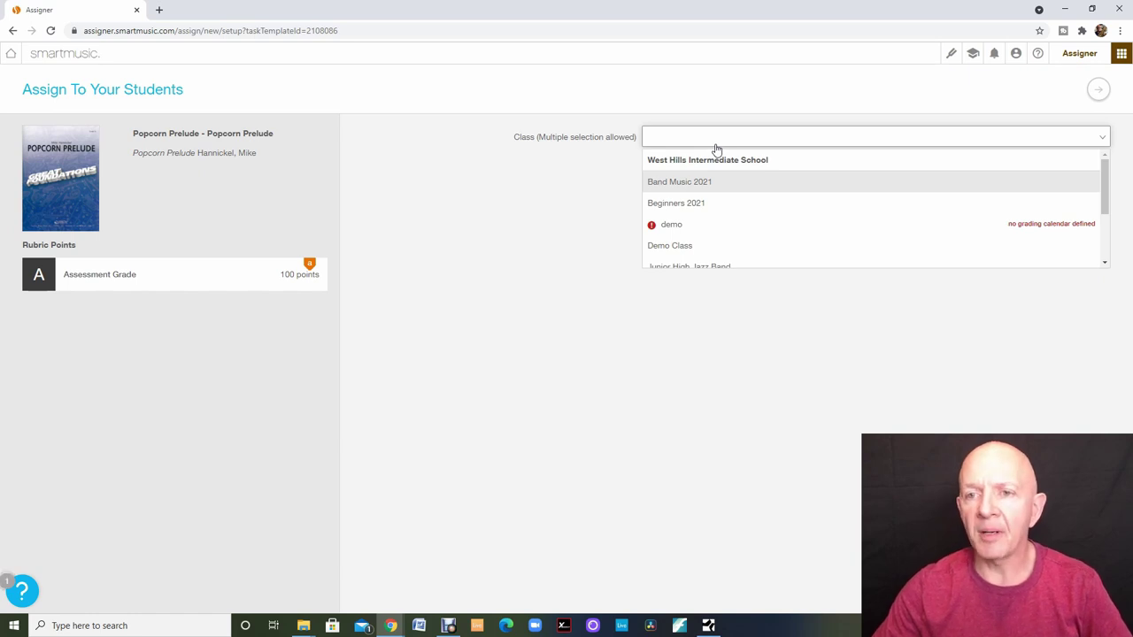
Step: Select Beginners 2021 as the class to assign to
{"action": "left_click", "coordinate": [716, 148]}
{"action": "left_click", "coordinate": [717, 192]}
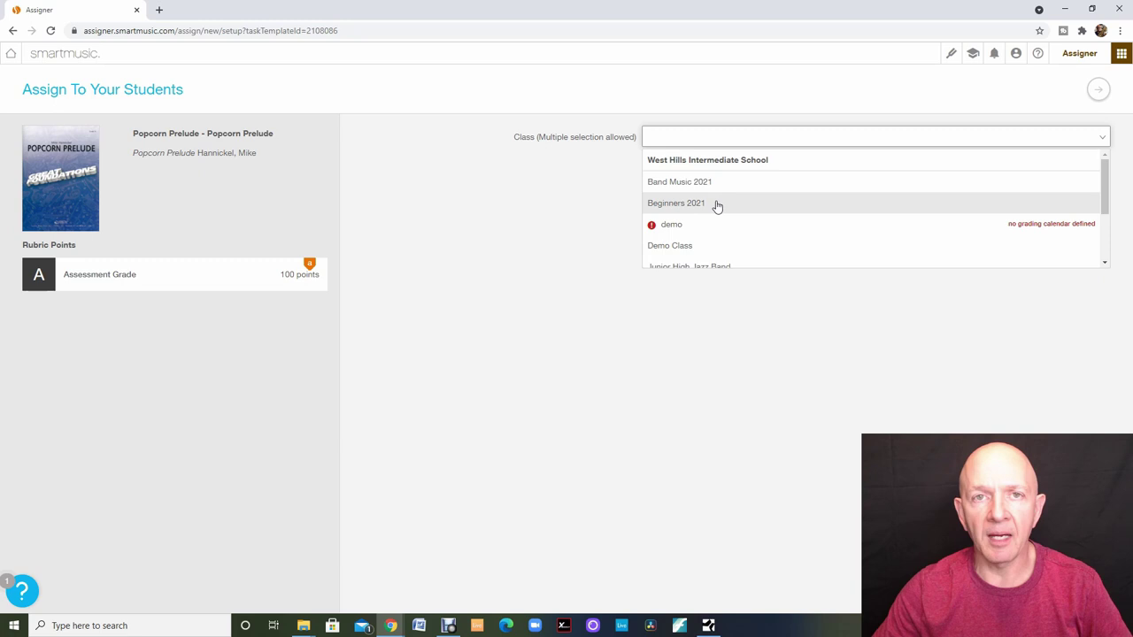
{"action": "left_click", "coordinate": [717, 204]}
Step: Set the due date to June 4, 2021 and allow late submissions until June 11
{"action": "left_click", "coordinate": [653, 205]}
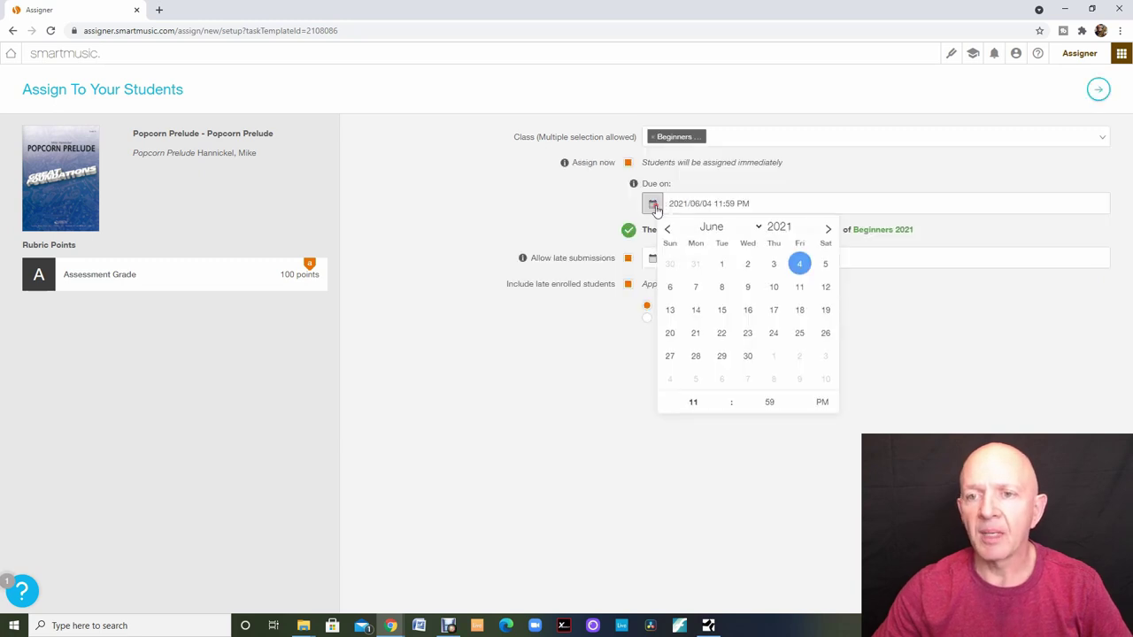
{"action": "left_click", "coordinate": [800, 266]}
{"action": "left_click", "coordinate": [653, 258]}
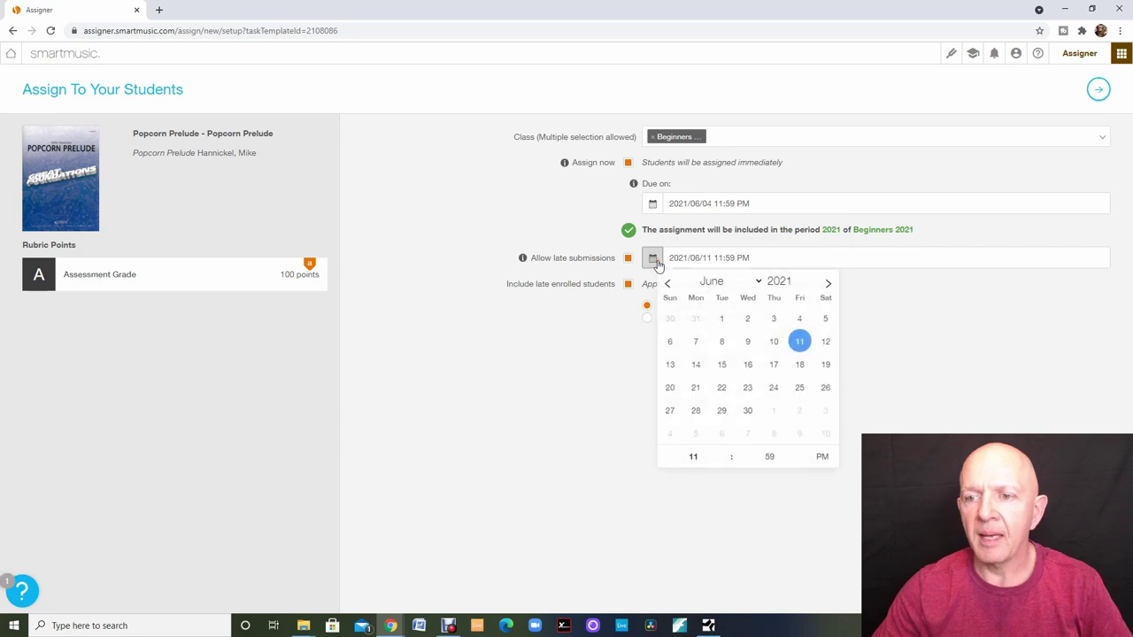
{"action": "left_click", "coordinate": [799, 342]}
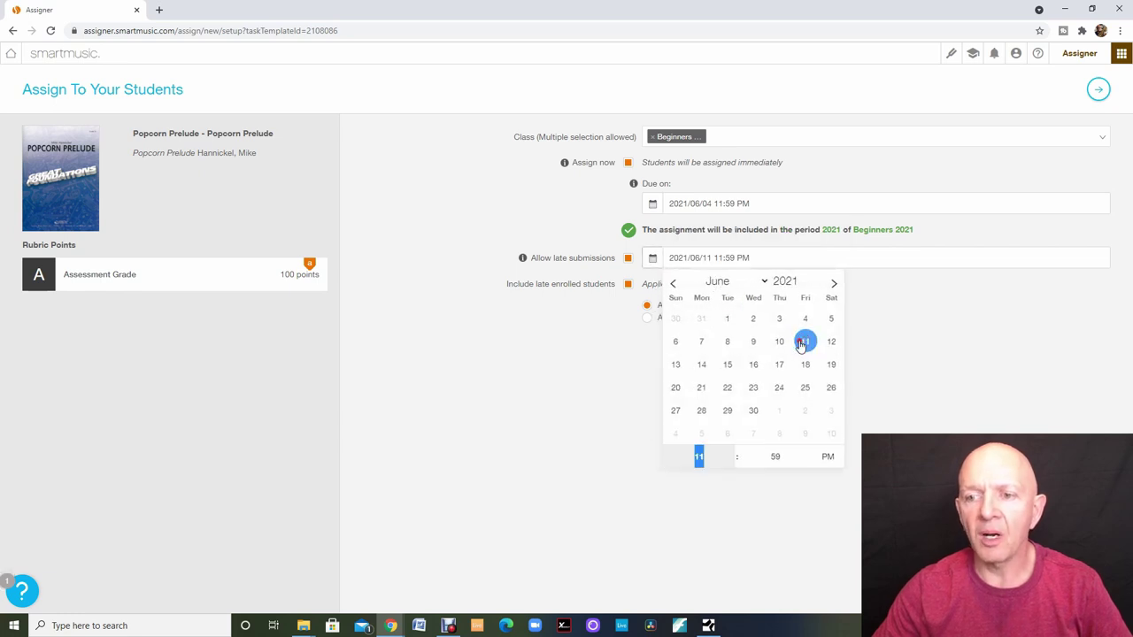
{"action": "left_click", "coordinate": [898, 335]}
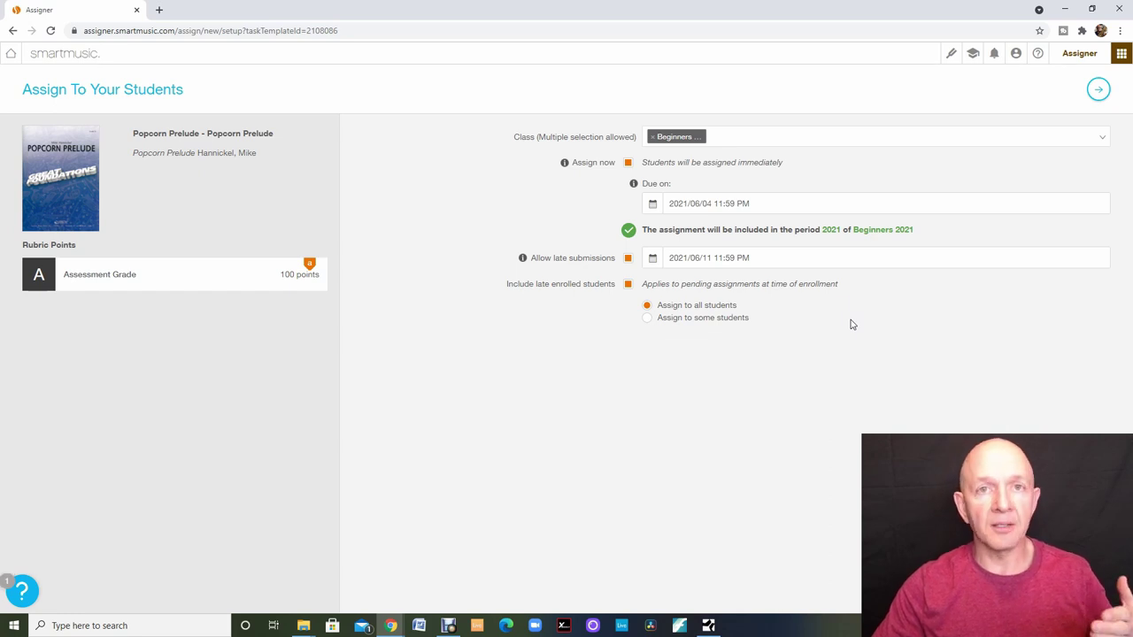
Step: Cancel the some-students option, keep Assign to all students, and save the assignment
{"action": "left_click", "coordinate": [716, 352]}
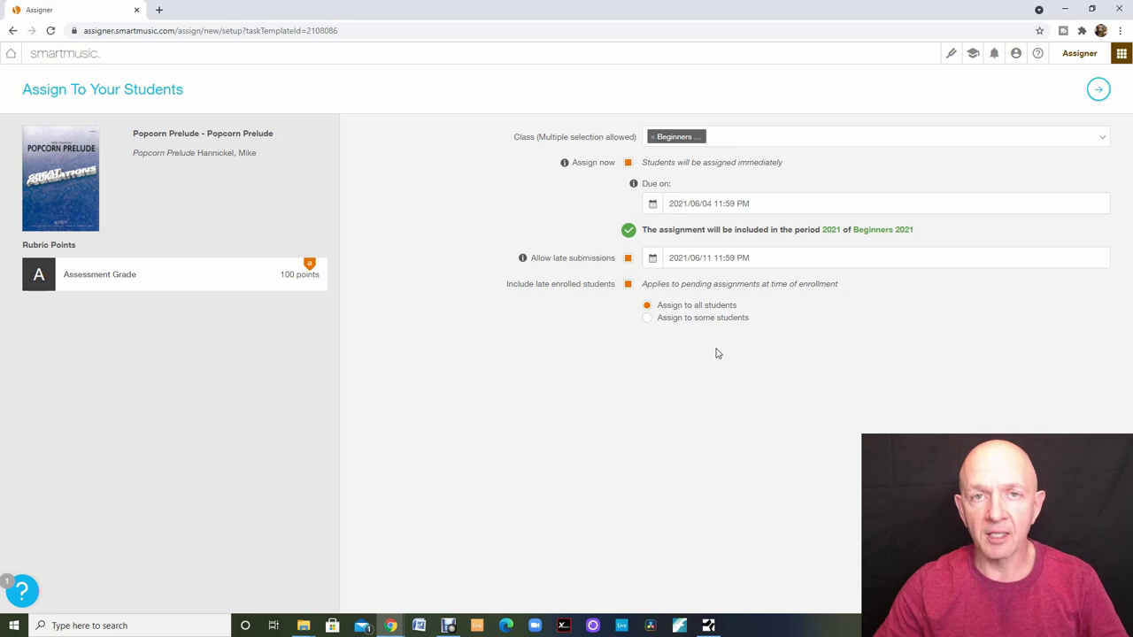
{"action": "left_click", "coordinate": [714, 352]}
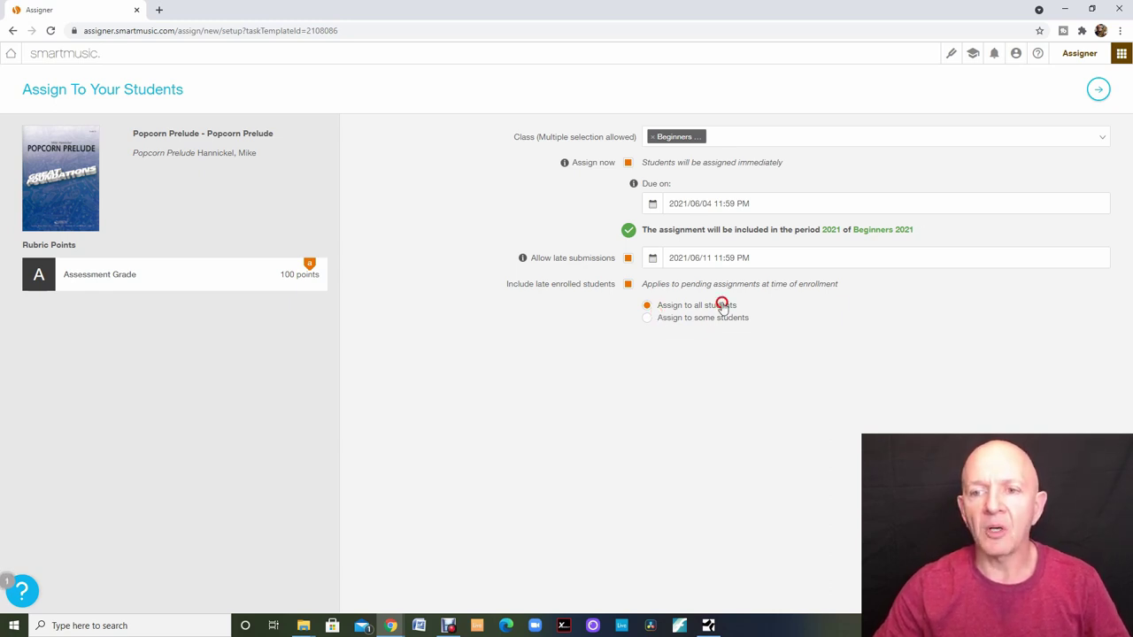
{"action": "left_click", "coordinate": [648, 320]}
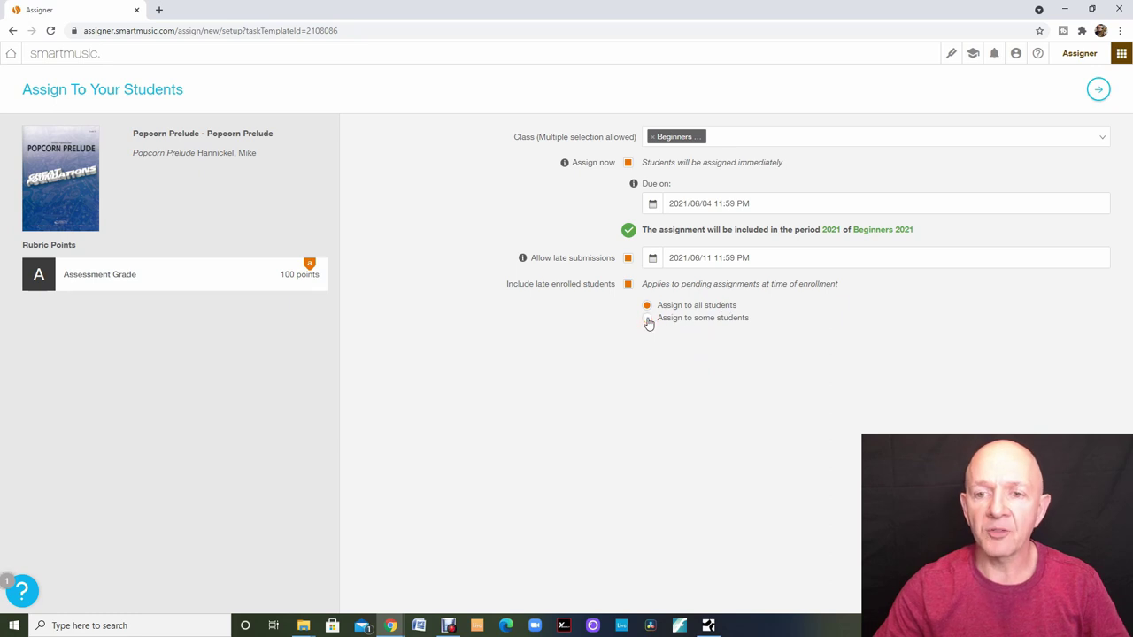
{"action": "left_click", "coordinate": [648, 321]}
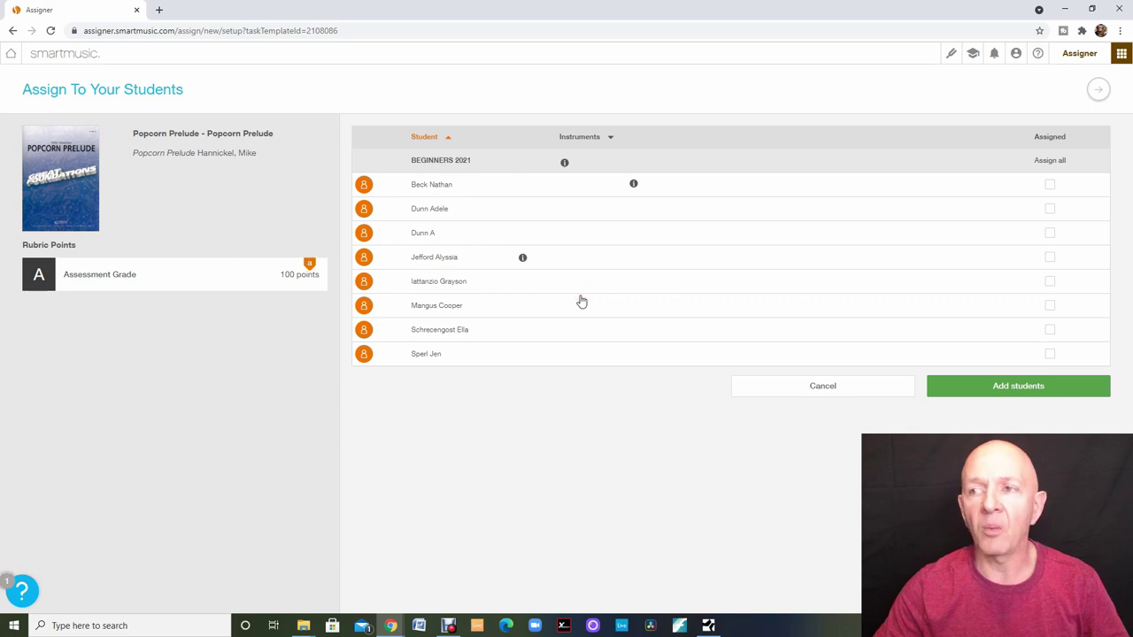
{"action": "left_click", "coordinate": [807, 385]}
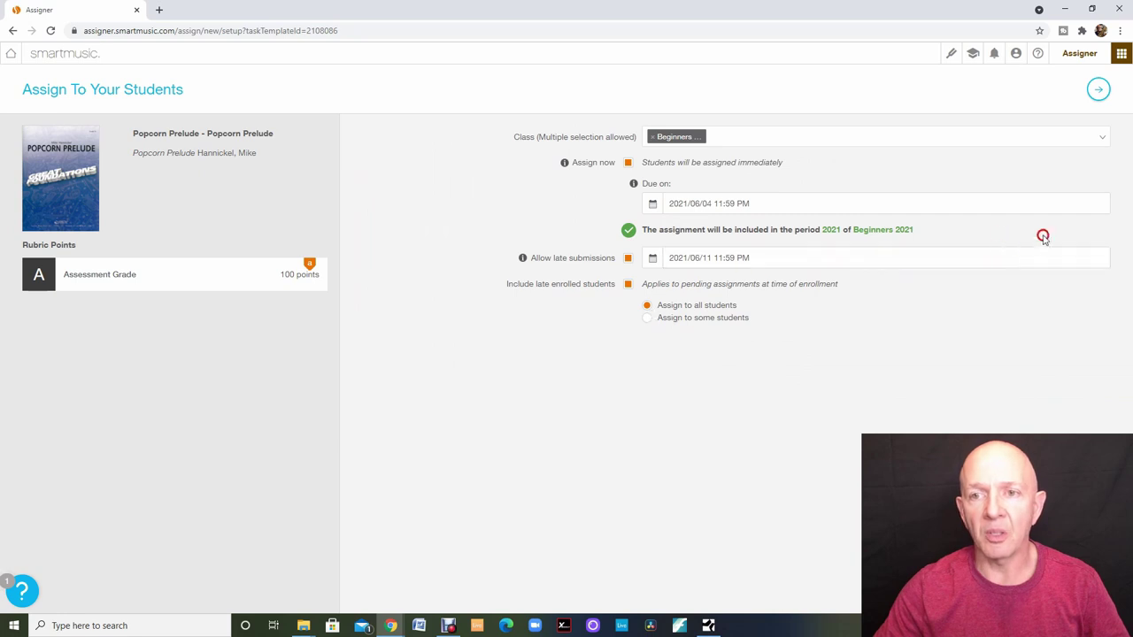
{"action": "left_click", "coordinate": [1100, 91]}
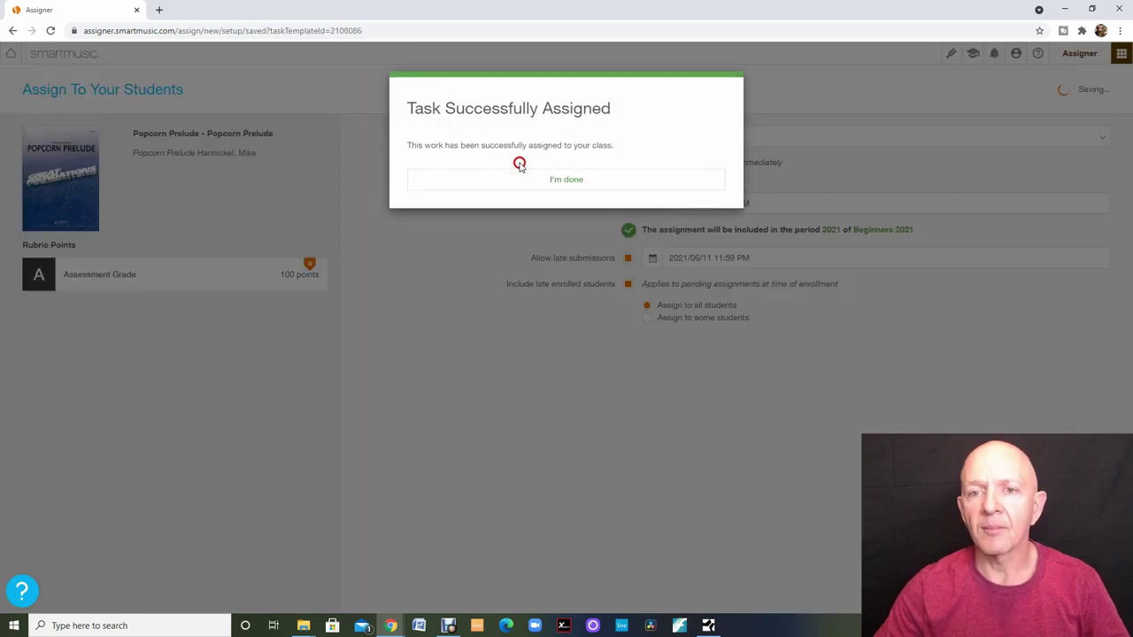
Step: Find Popcorn Prelude in the Beginners 2021 gradebook and choose Edit timeline and students
{"action": "left_click", "coordinate": [520, 170]}
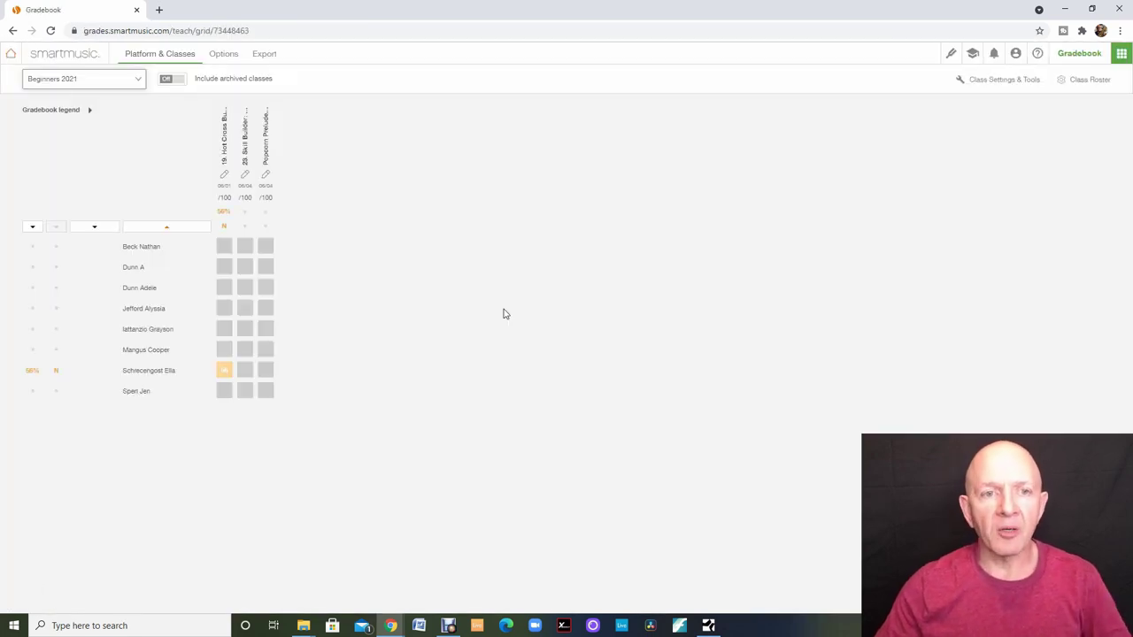
{"action": "left_click", "coordinate": [480, 301]}
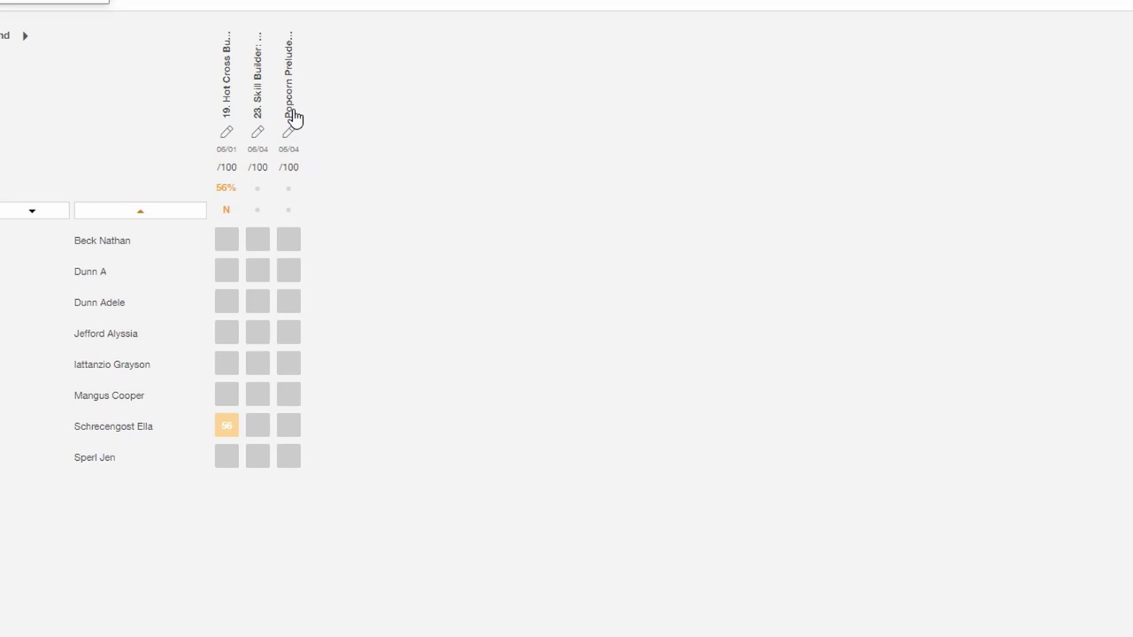
{"action": "left_click", "coordinate": [290, 129]}
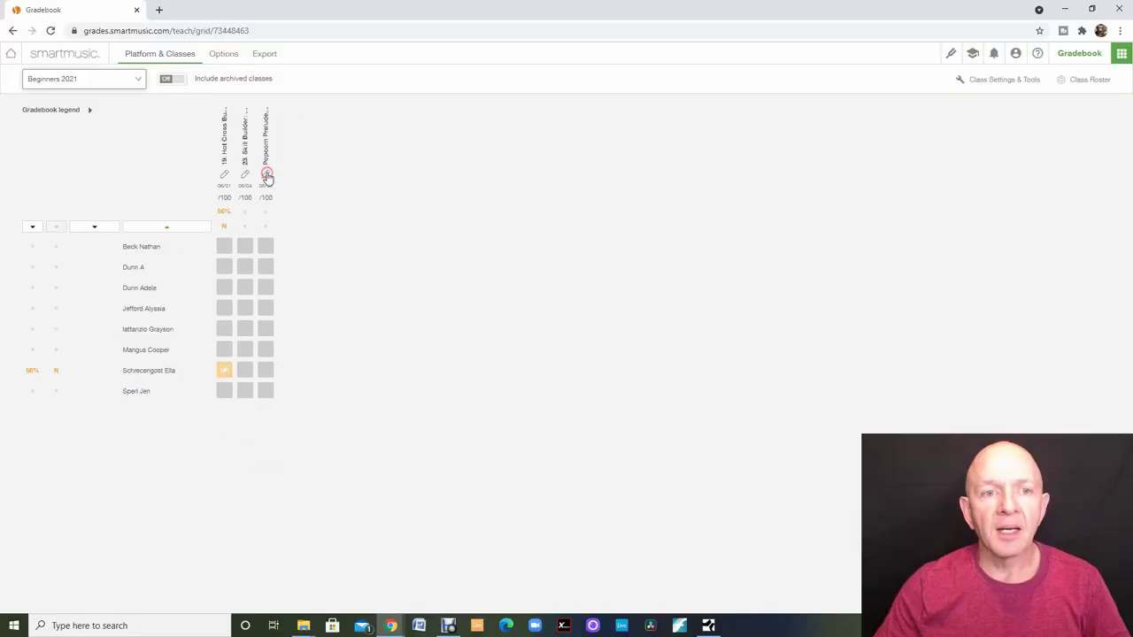
{"action": "left_click", "coordinate": [264, 181]}
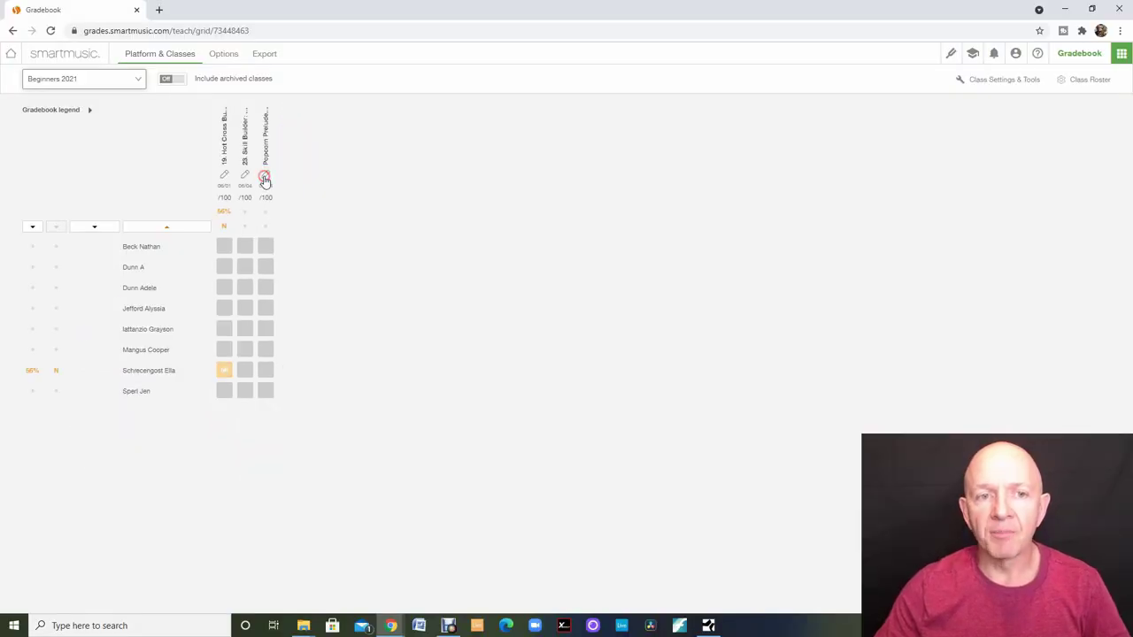
{"action": "left_click", "coordinate": [492, 219]}
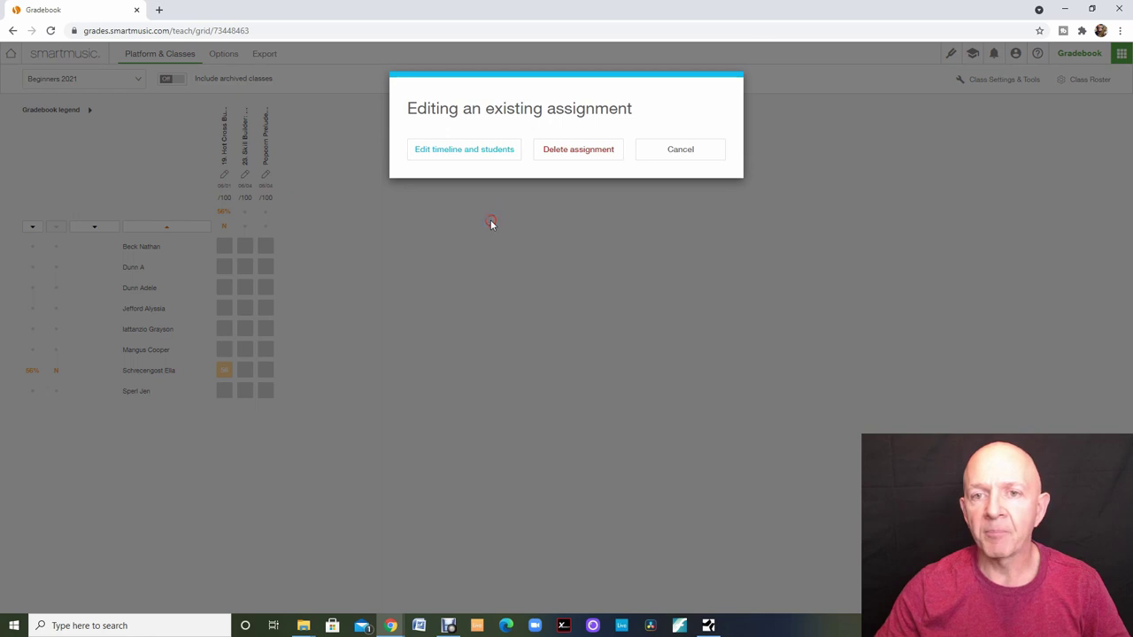
{"action": "left_click", "coordinate": [466, 150]}
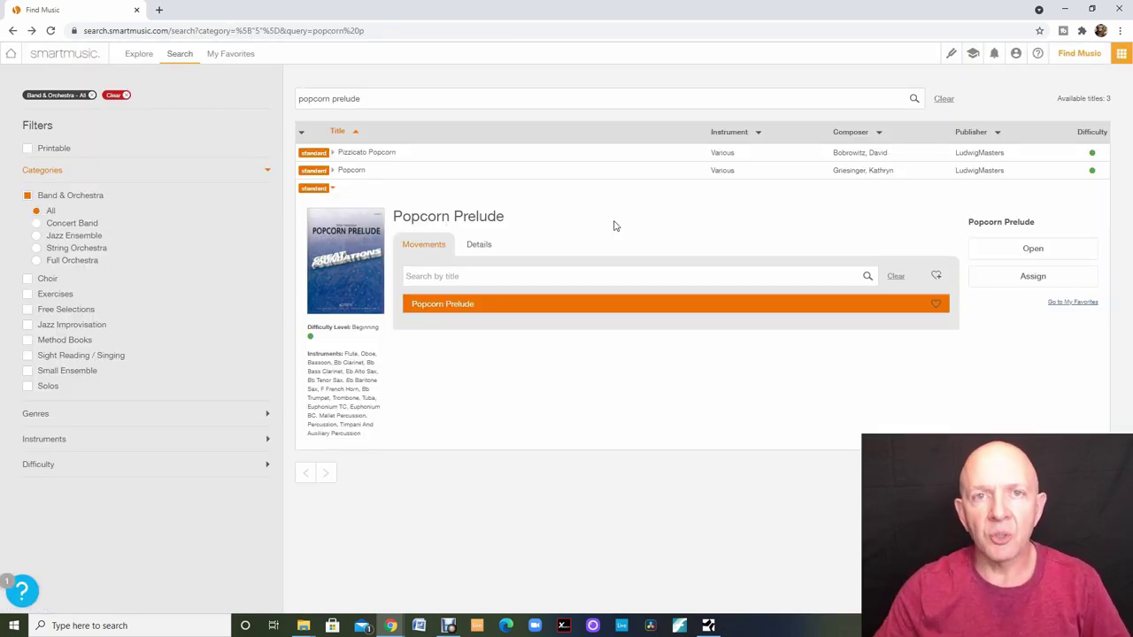
Step: Return to the Popcorn Prelude search result and begin a new assignment with Assign
{"action": "left_click", "coordinate": [622, 213]}
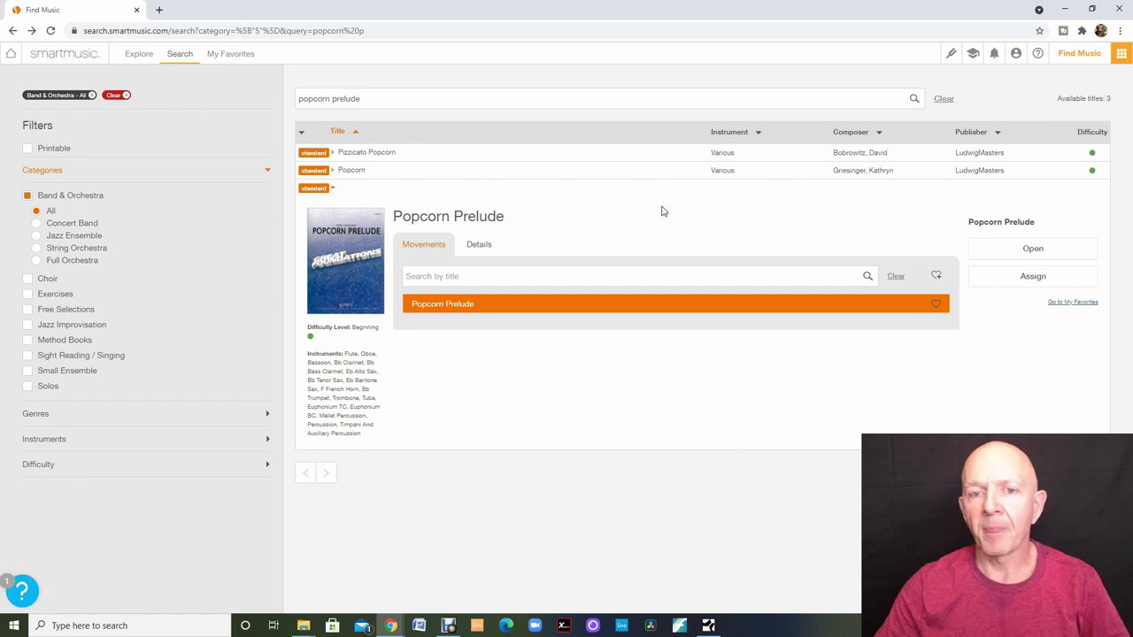
{"action": "left_click", "coordinate": [547, 223]}
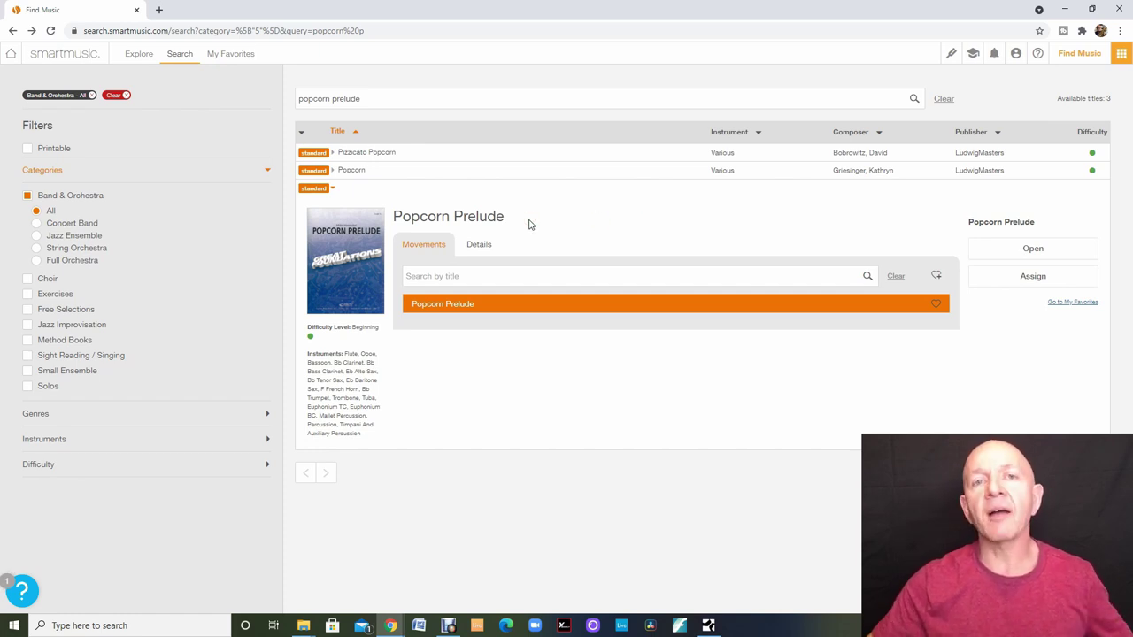
{"action": "left_click", "coordinate": [783, 235]}
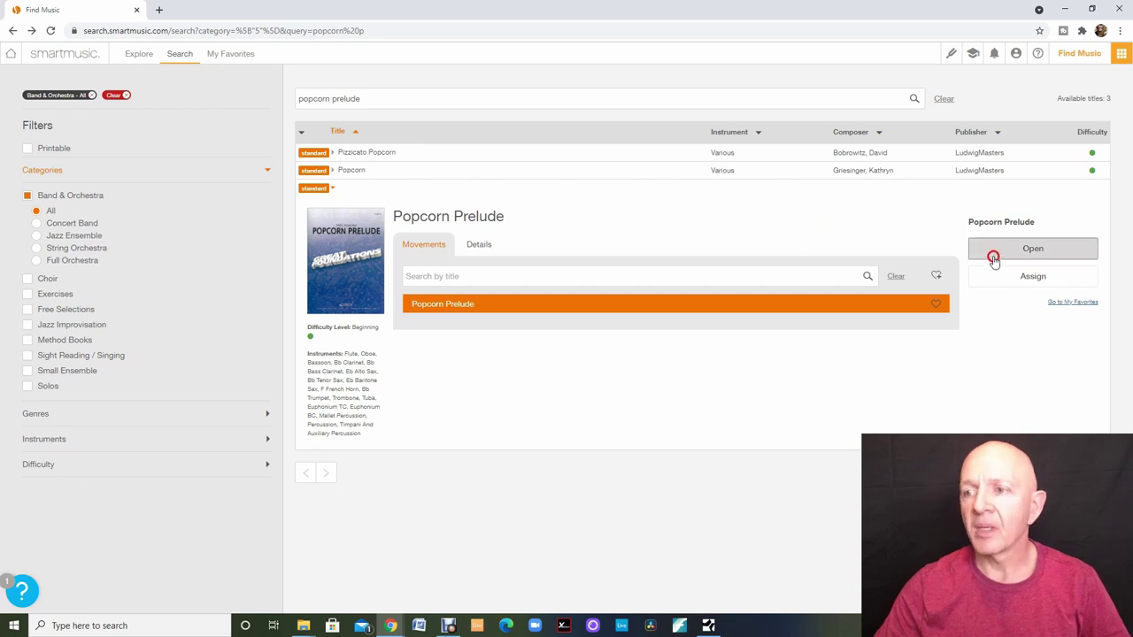
{"action": "left_click", "coordinate": [1029, 277]}
{"action": "left_click", "coordinate": [1029, 277]}
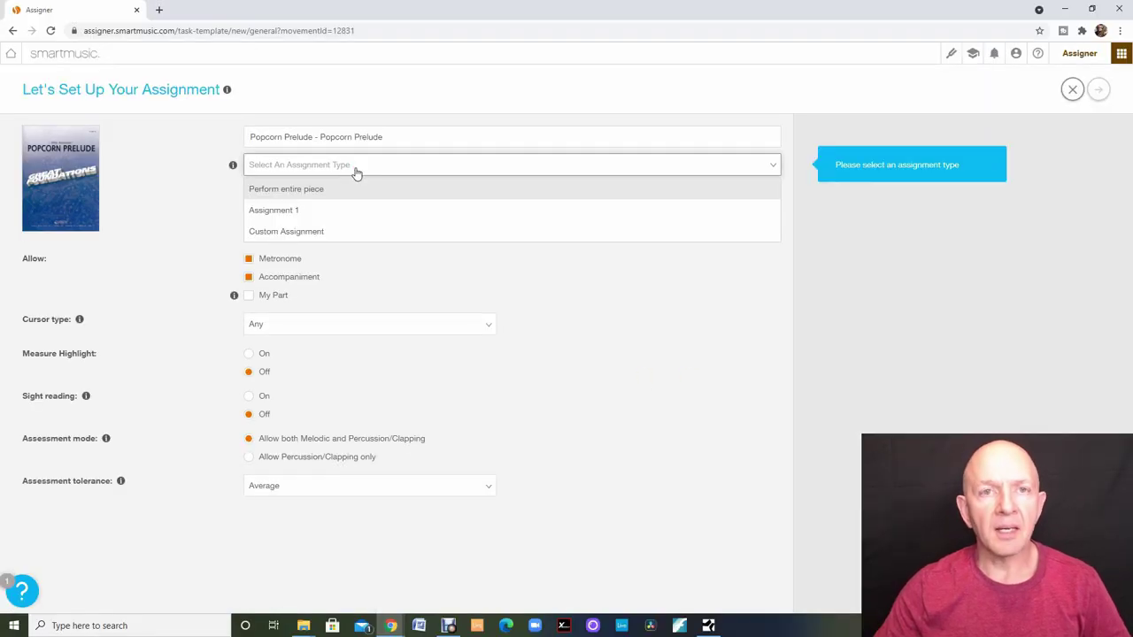
Step: Make it a Custom Assignment, leave the default options, and continue to Customize Your Parts
{"action": "left_click", "coordinate": [325, 234]}
{"action": "left_click", "coordinate": [326, 234]}
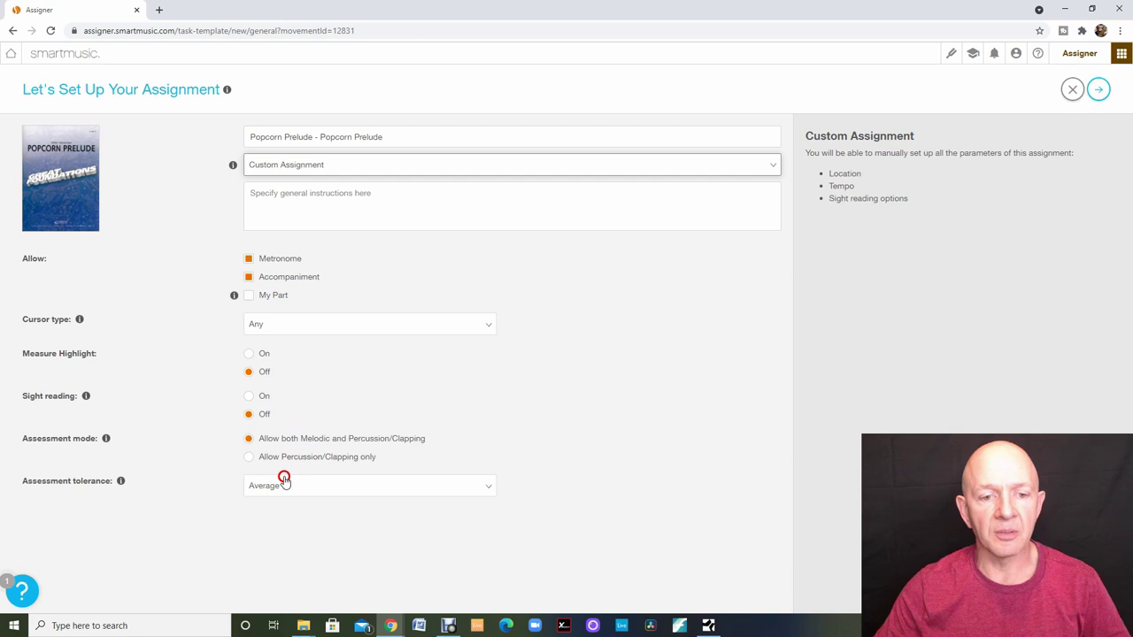
{"action": "left_click", "coordinate": [273, 443]}
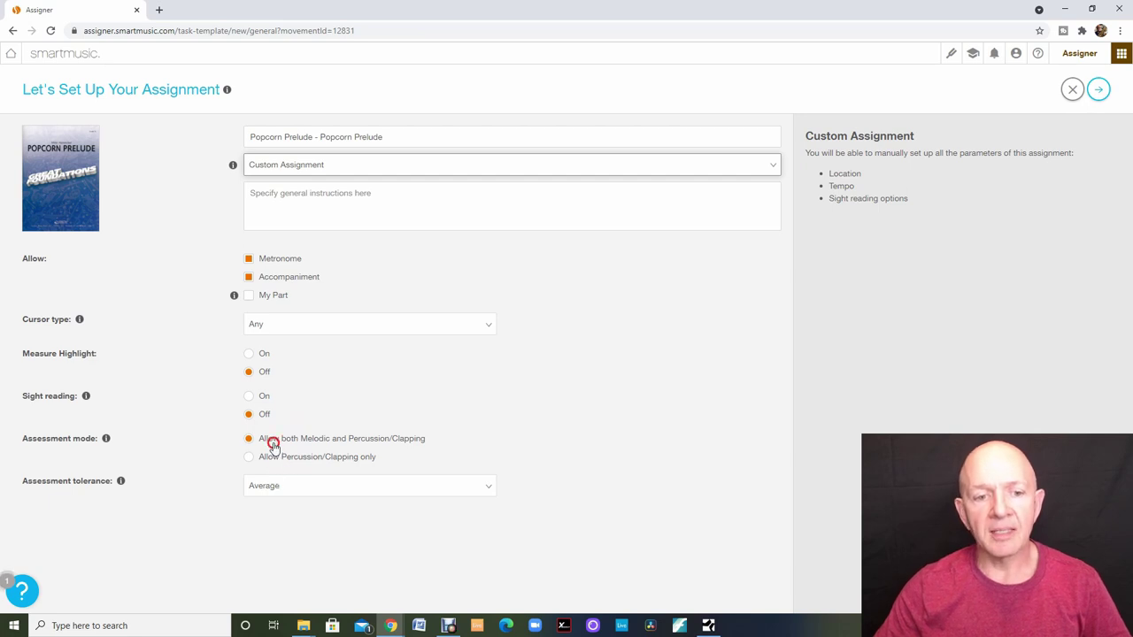
{"action": "left_click", "coordinate": [375, 442]}
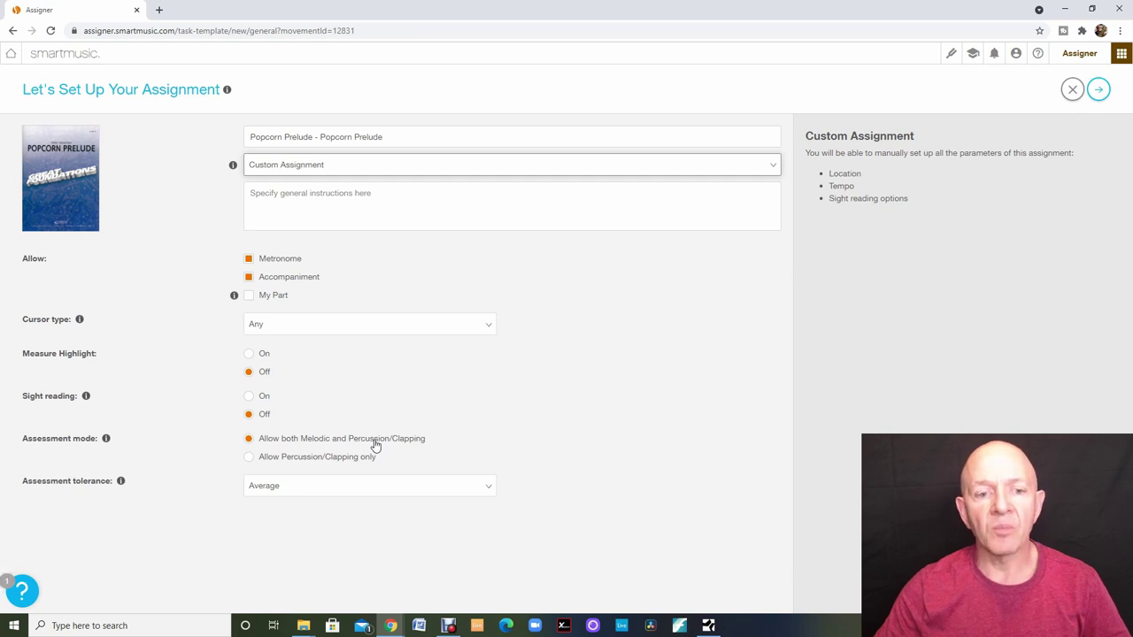
{"action": "left_click", "coordinate": [248, 459]}
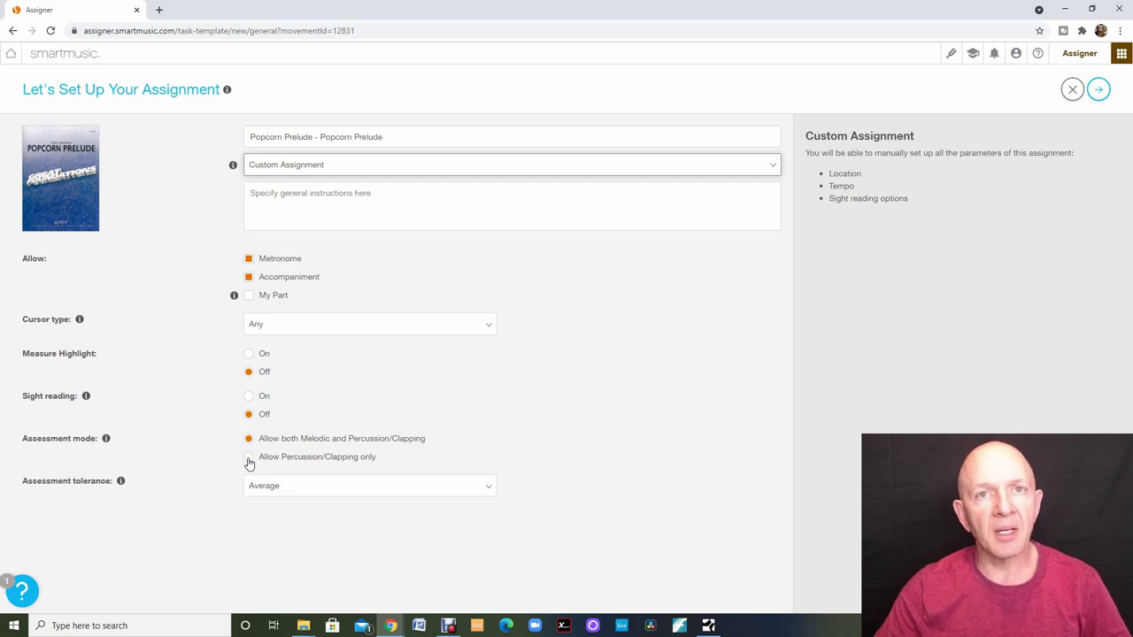
{"action": "left_click", "coordinate": [249, 460]}
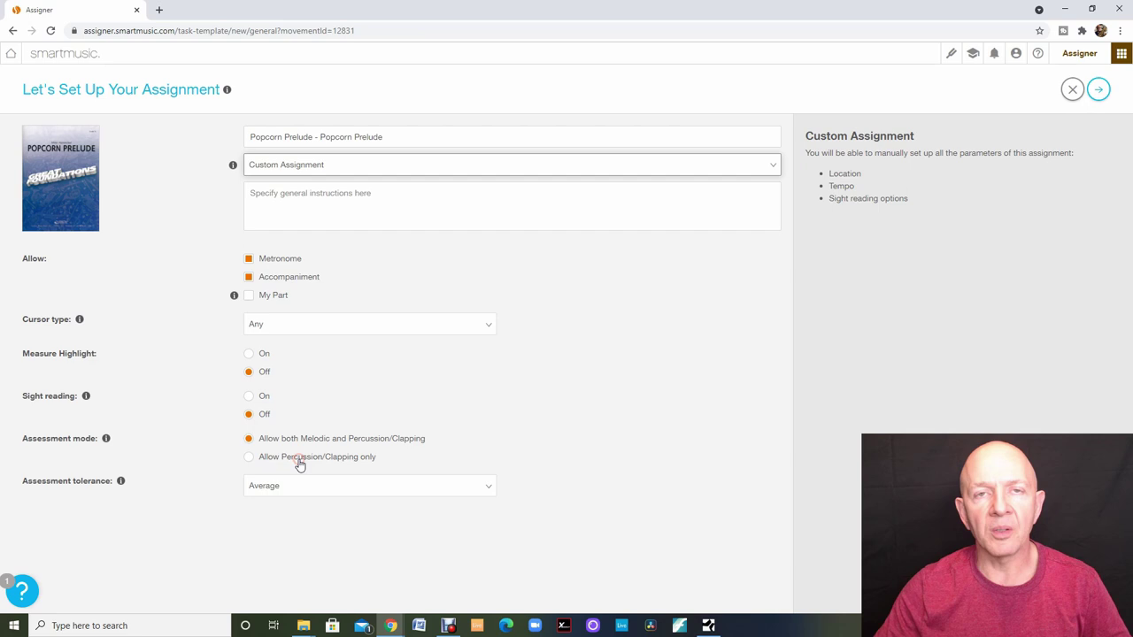
{"action": "left_click", "coordinate": [1096, 92]}
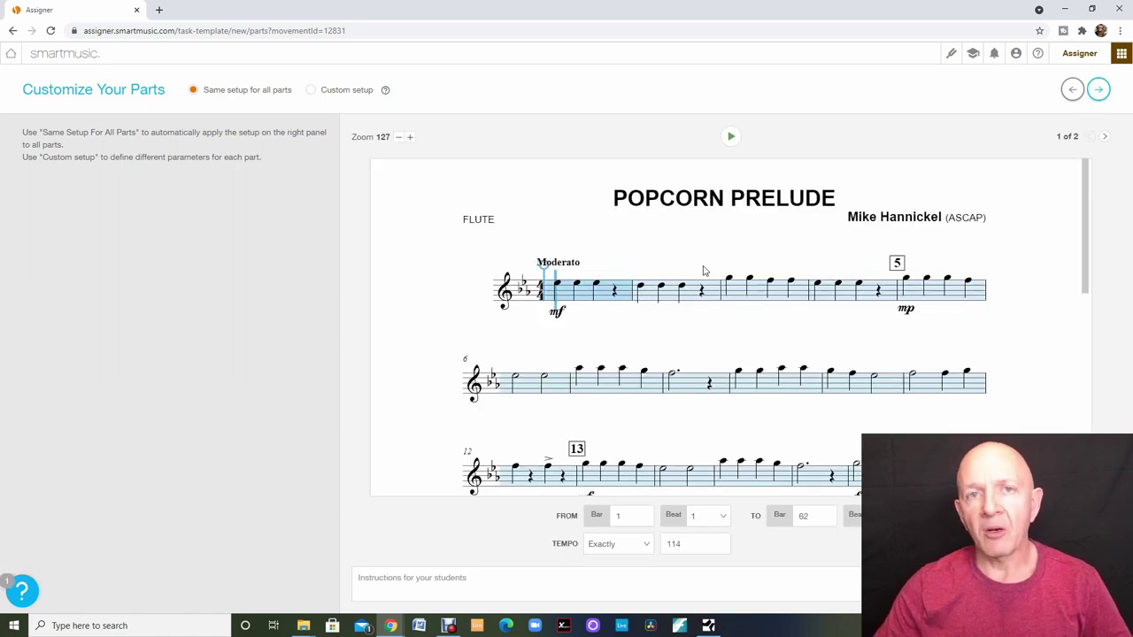
Step: Set the ending bar to 12 and continue to the rubric
{"action": "left_click", "coordinate": [819, 514]}
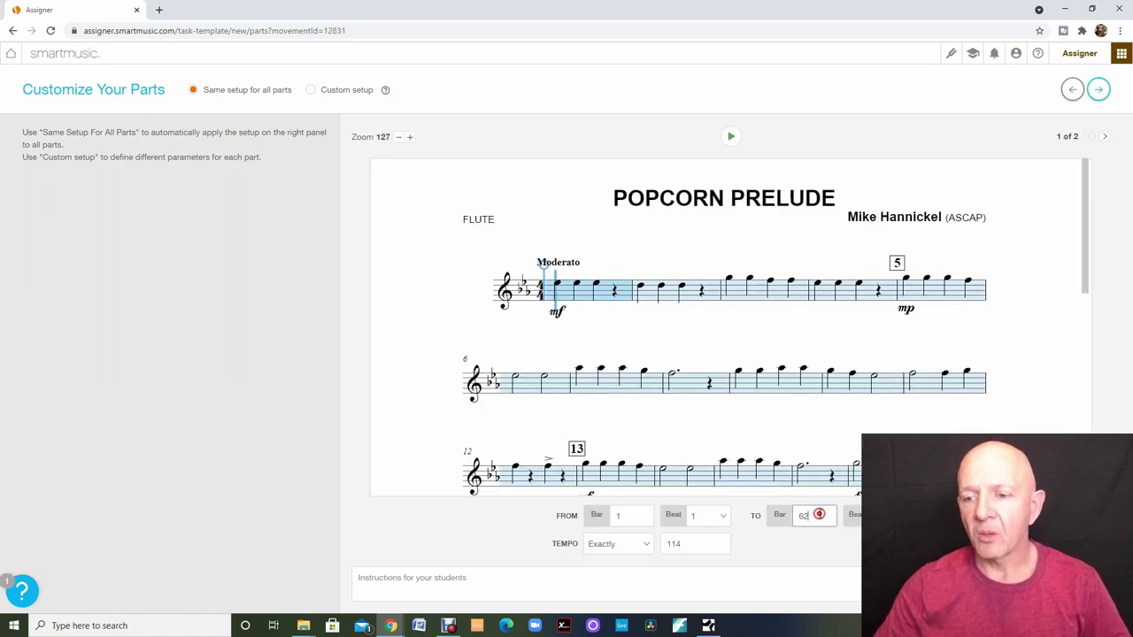
{"action": "key", "text": "BackSpace"}
{"action": "key", "text": "BackSpace"}
{"action": "type", "text": "12"}
{"action": "left_click", "coordinate": [1095, 93]}
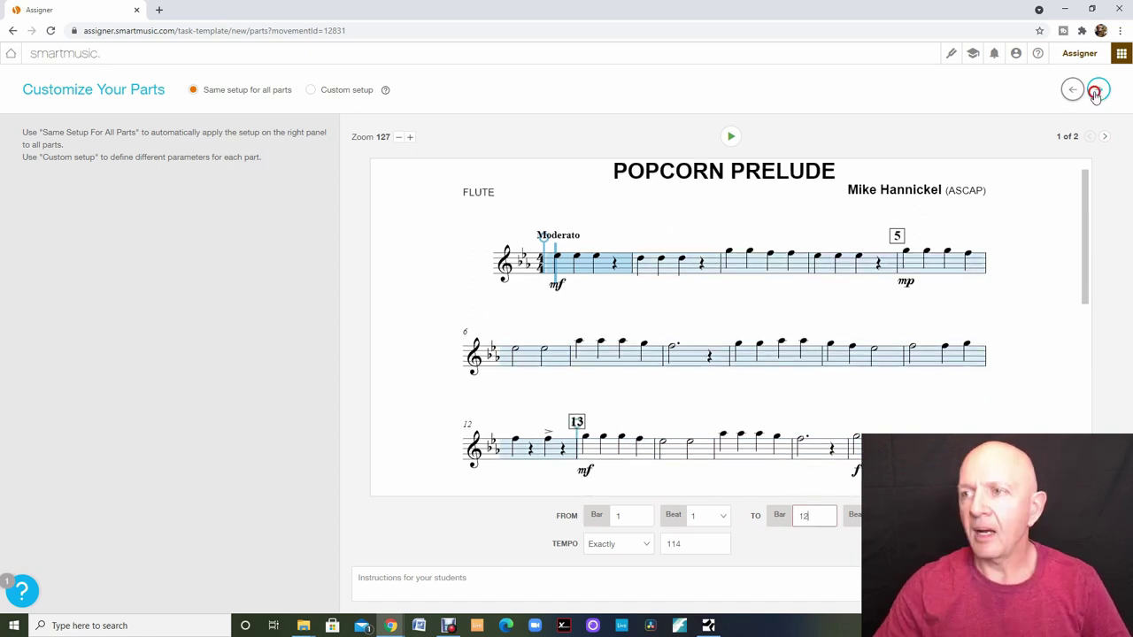
Step: Enter 100 points possible and choose Yes, Assign Now
{"action": "left_click", "coordinate": [992, 176]}
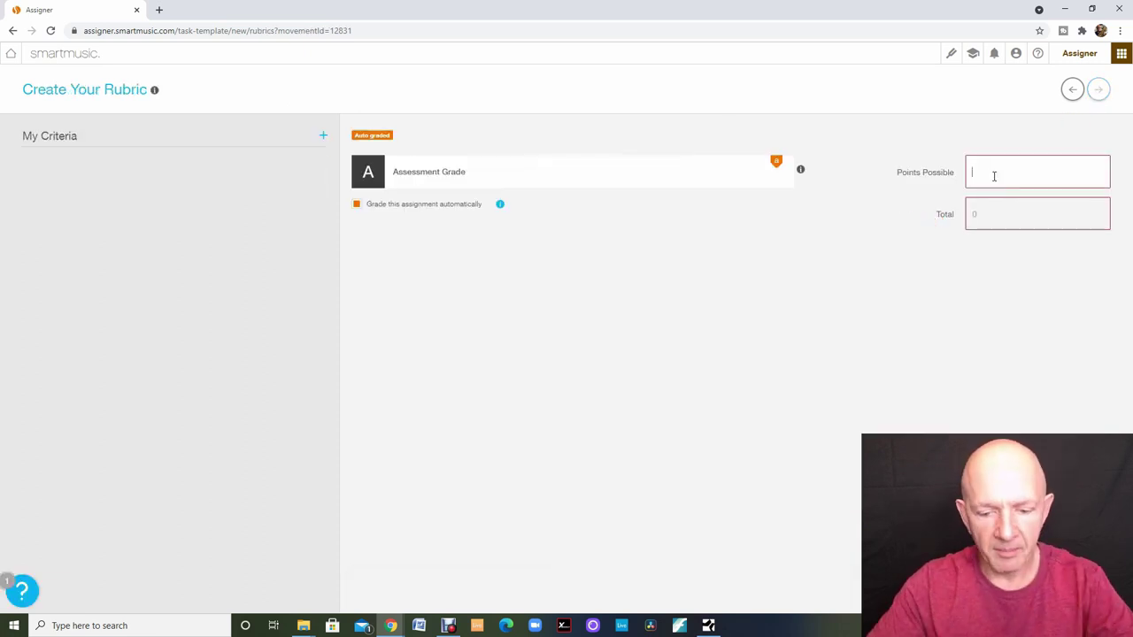
{"action": "type", "text": "100"}
{"action": "key", "text": "Return"}
{"action": "left_click", "coordinate": [648, 180]}
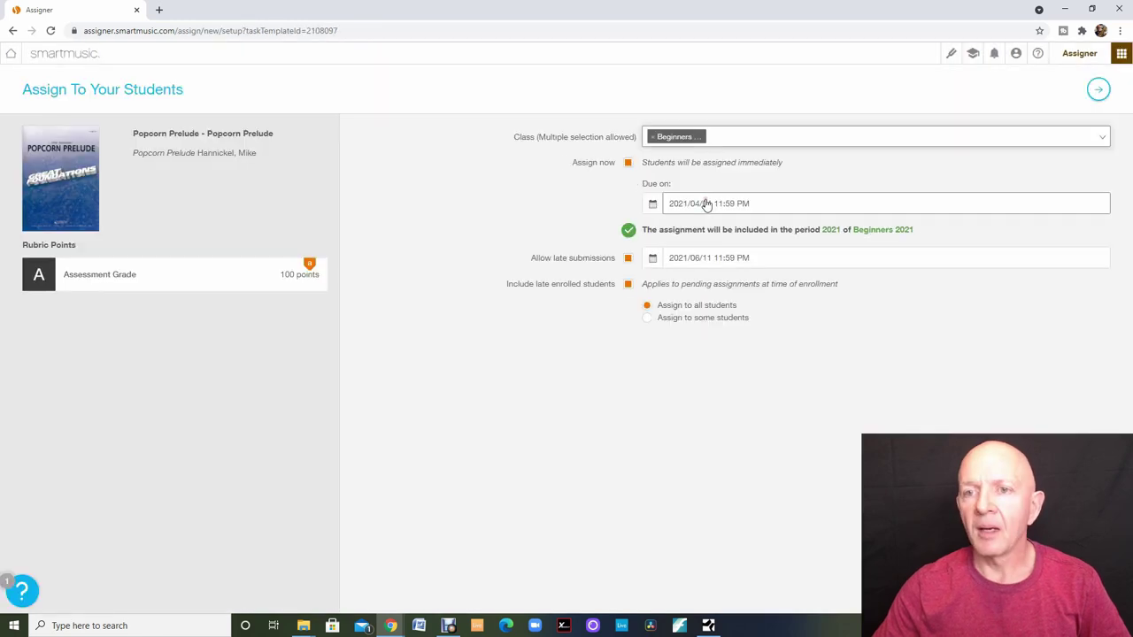
Step: Set the due date to June 4, 2021 and accept late submissions until June 5
{"action": "left_click", "coordinate": [653, 203]}
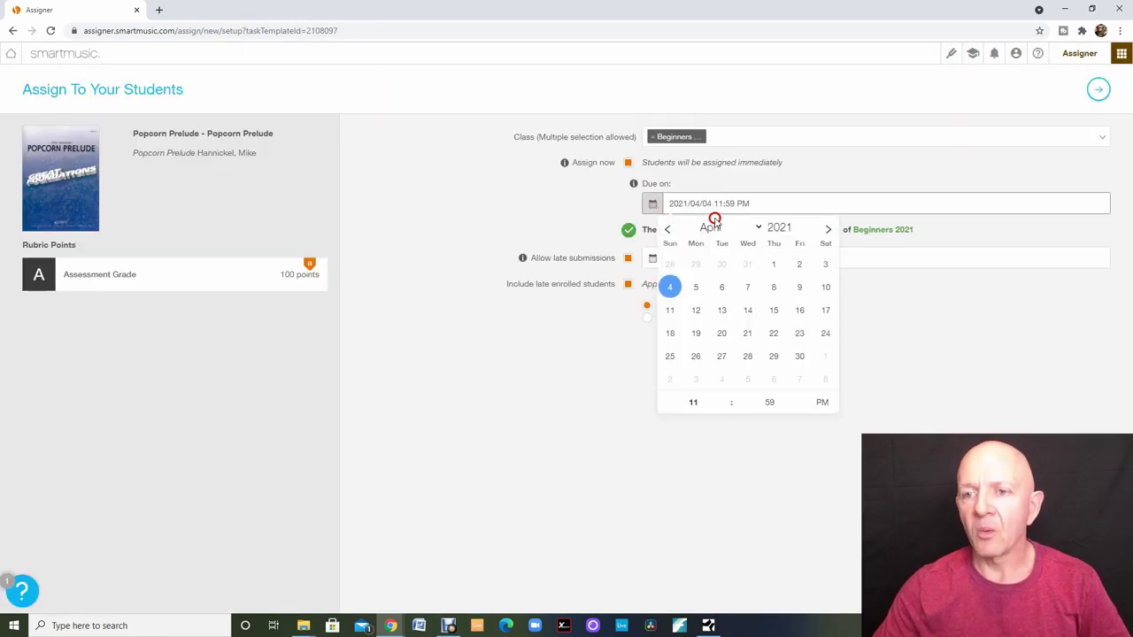
{"action": "left_click", "coordinate": [827, 230]}
{"action": "left_click", "coordinate": [827, 229]}
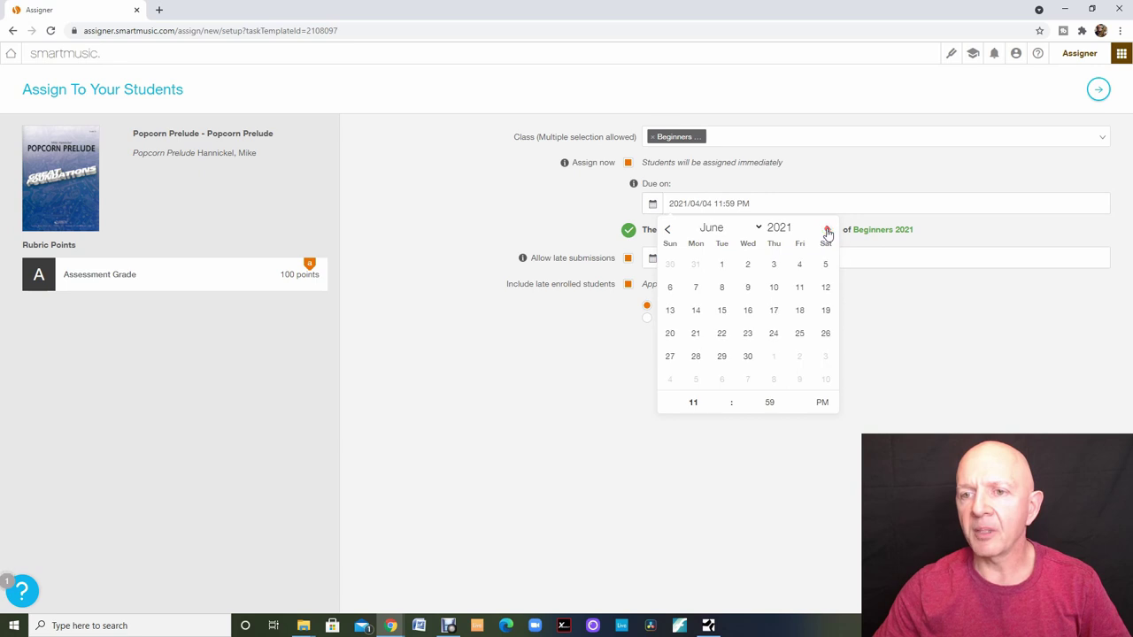
{"action": "left_click", "coordinate": [802, 265]}
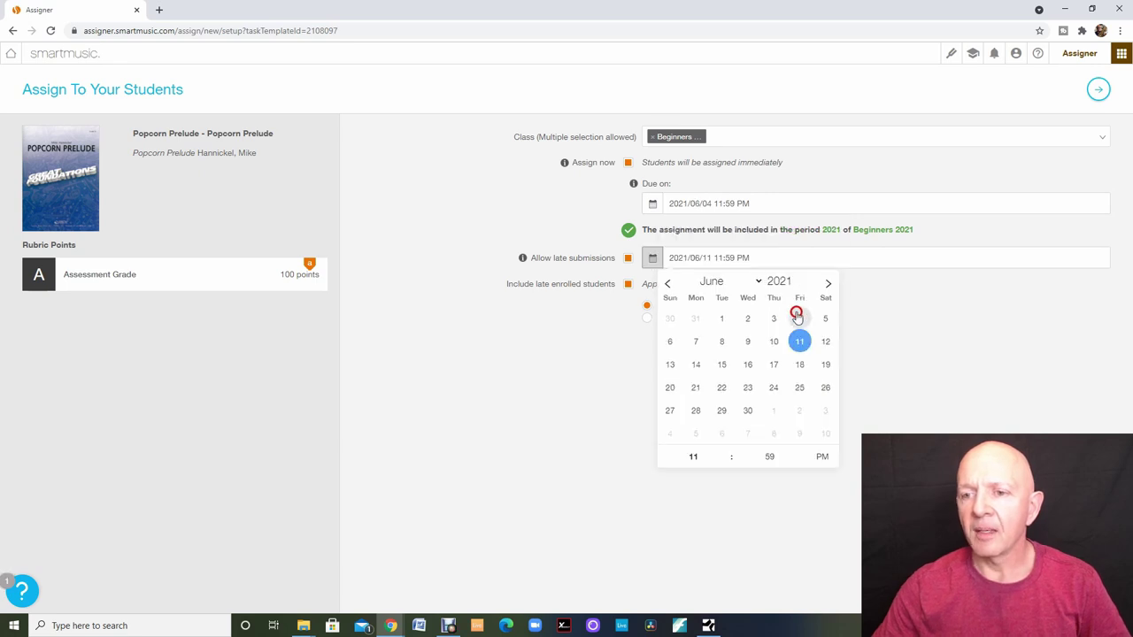
{"action": "left_click", "coordinate": [830, 318]}
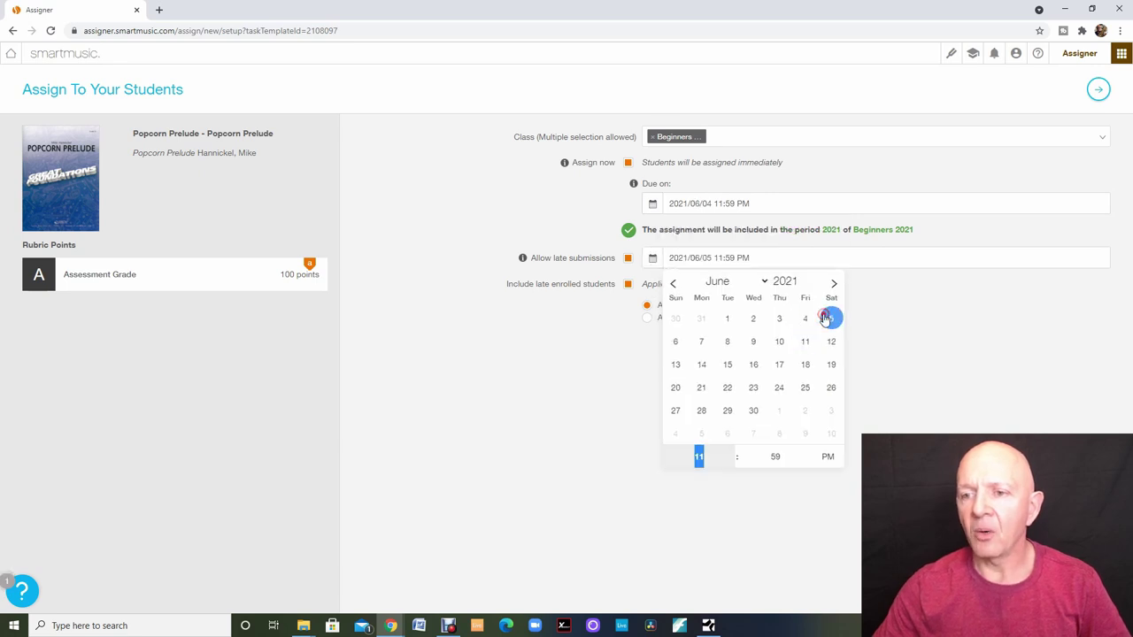
{"action": "left_click", "coordinate": [920, 324]}
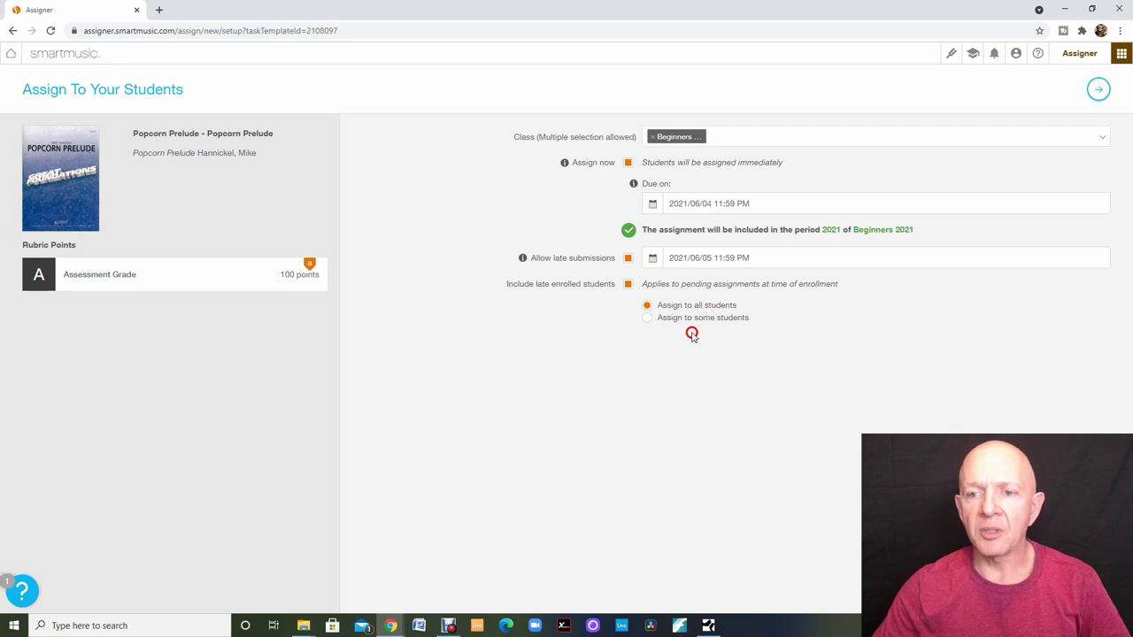
Step: Assign Popcorn Prelude to three selected Beginners 2021 students and send it
{"action": "left_click", "coordinate": [649, 319]}
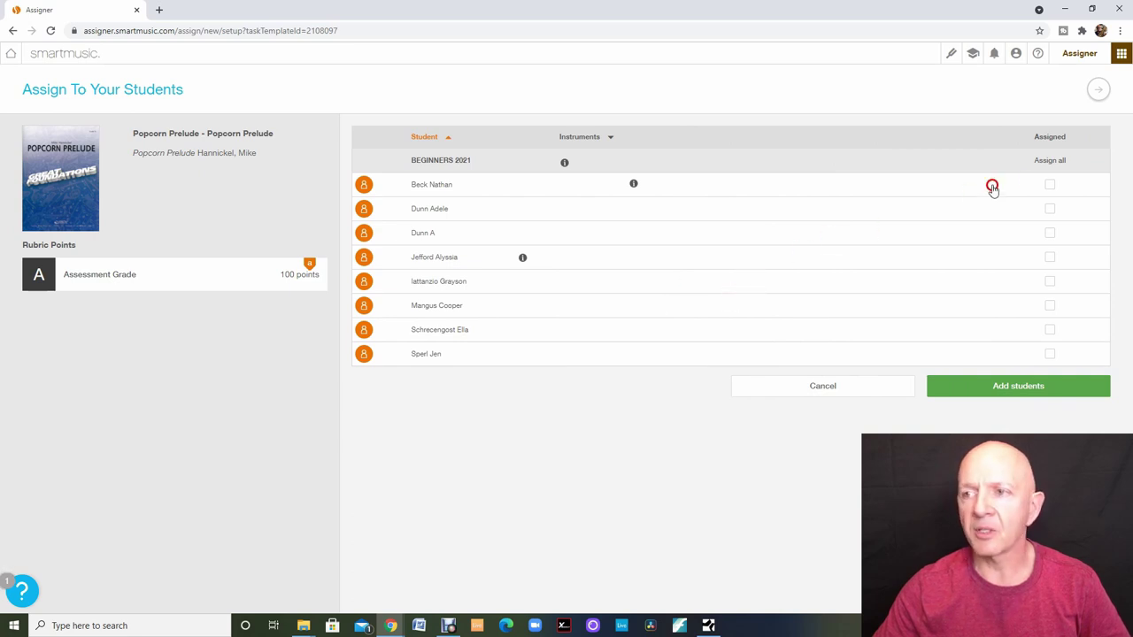
{"action": "left_click", "coordinate": [1049, 184]}
{"action": "left_click", "coordinate": [1050, 209]}
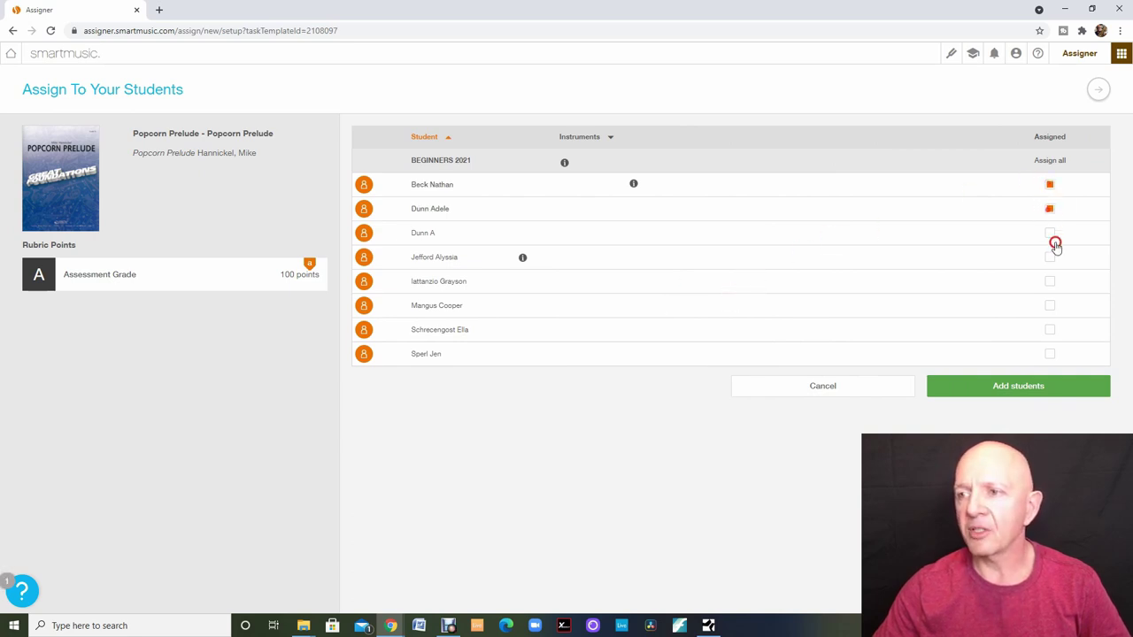
{"action": "left_click", "coordinate": [1051, 235]}
{"action": "left_click", "coordinate": [1017, 386]}
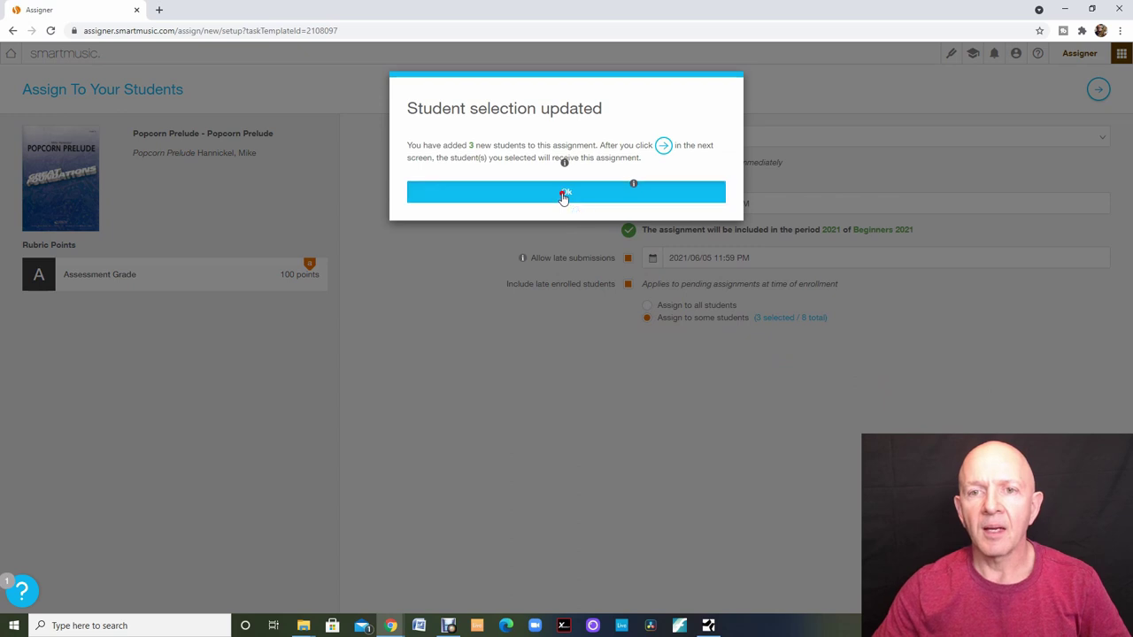
{"action": "left_click", "coordinate": [563, 193]}
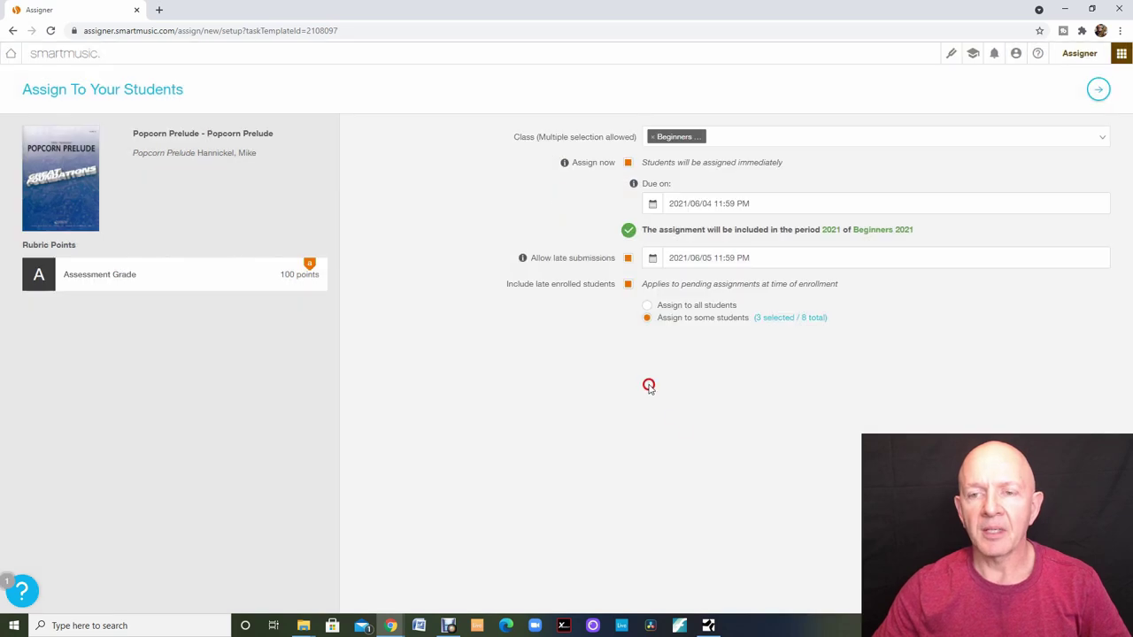
{"action": "left_click", "coordinate": [1099, 91]}
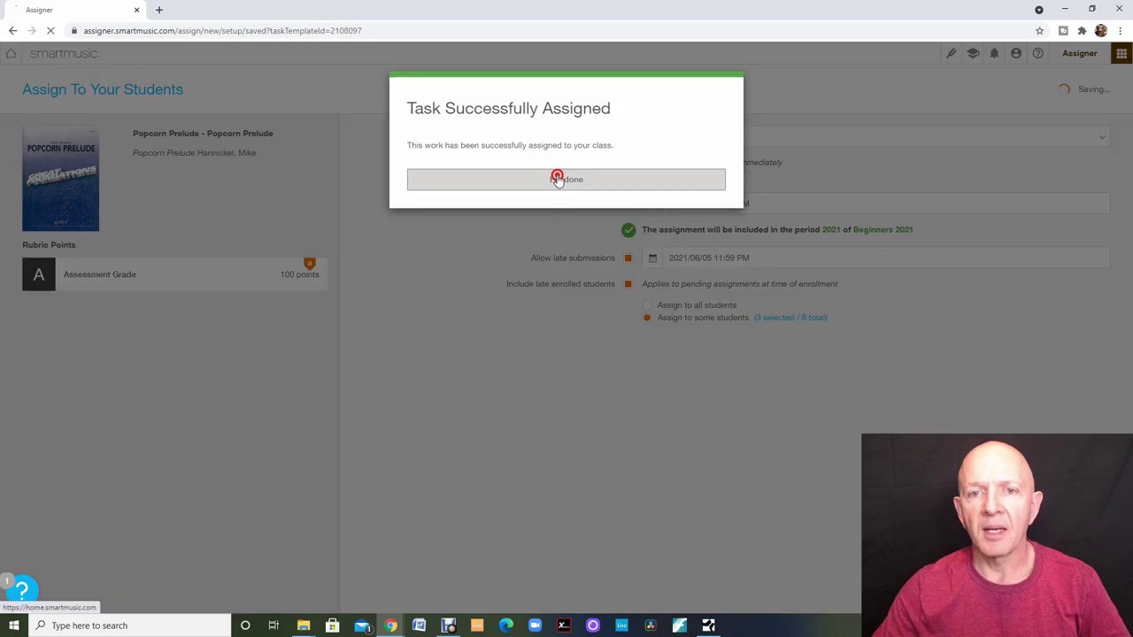
{"action": "left_click", "coordinate": [558, 178]}
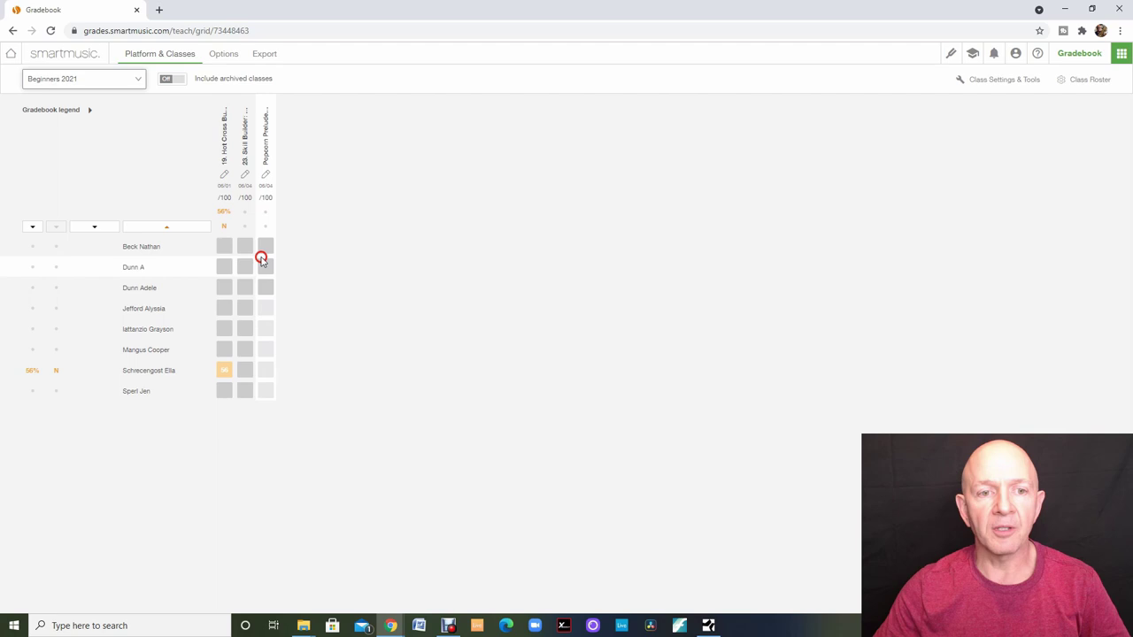
Step: Switch Popcorn Prelude's timeline and students to Assign to all students, then save
{"action": "left_click", "coordinate": [269, 177]}
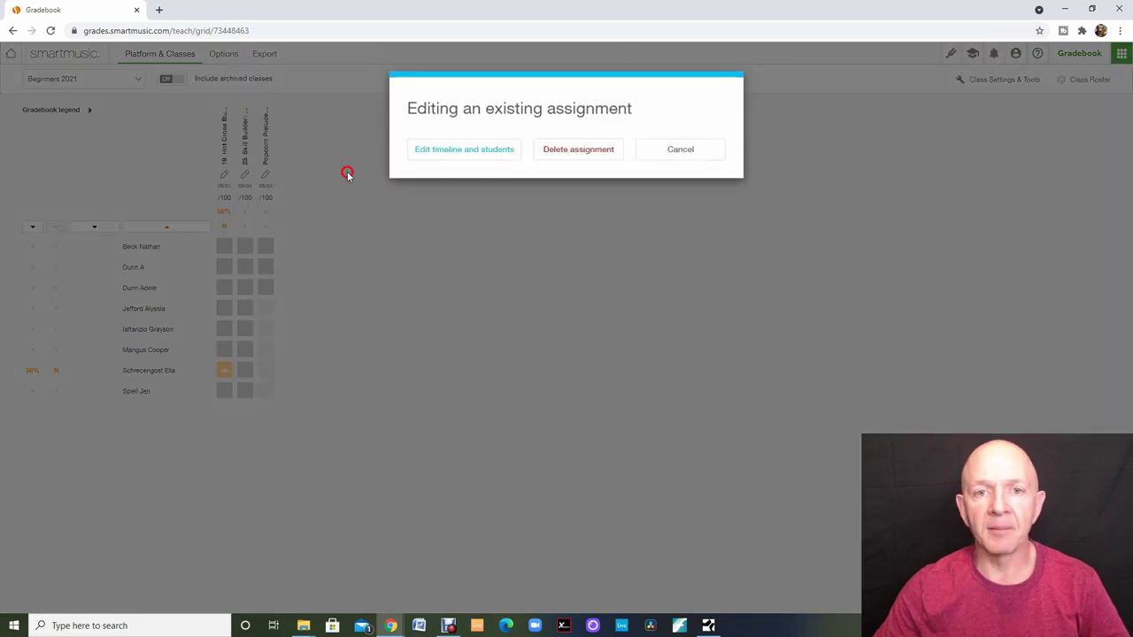
{"action": "left_click", "coordinate": [460, 152]}
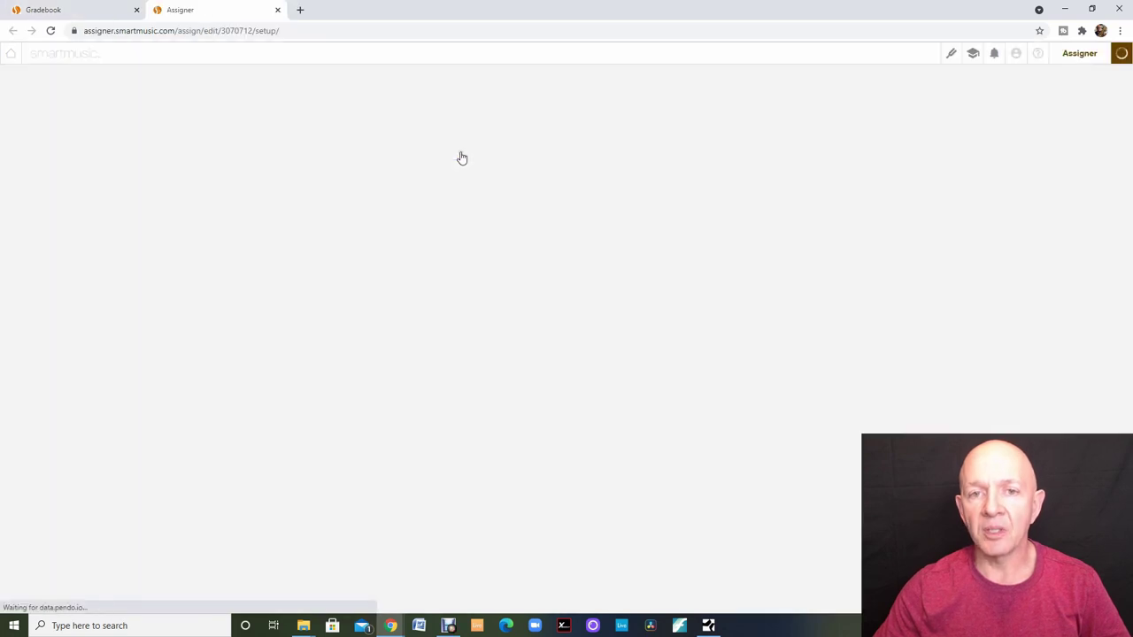
{"action": "left_click", "coordinate": [624, 330]}
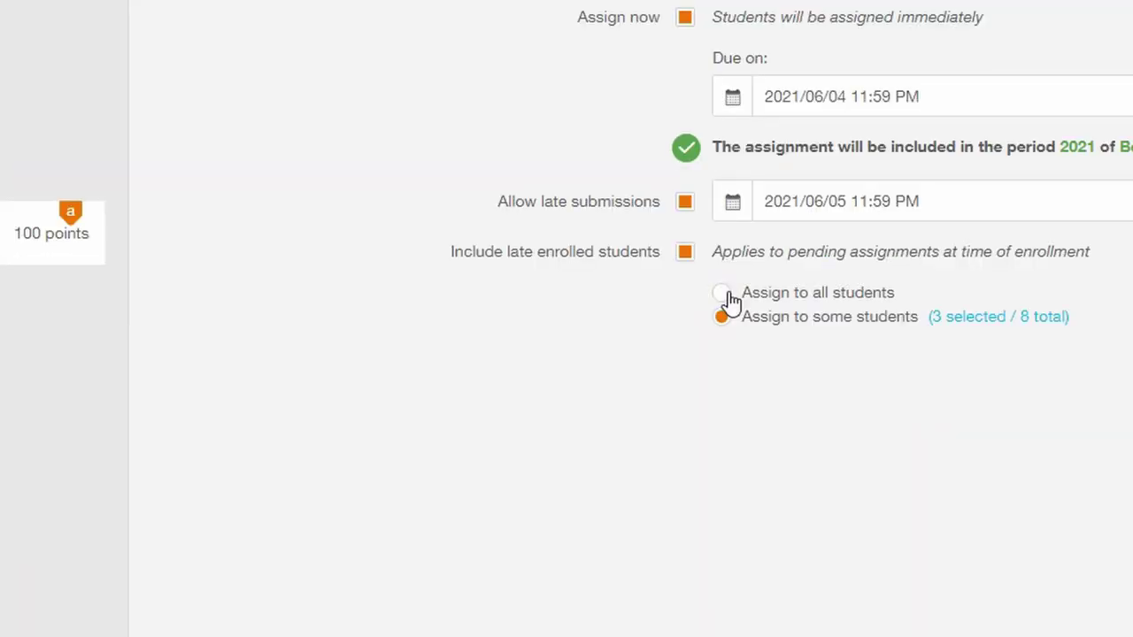
{"action": "left_click", "coordinate": [726, 293]}
{"action": "left_click", "coordinate": [727, 297]}
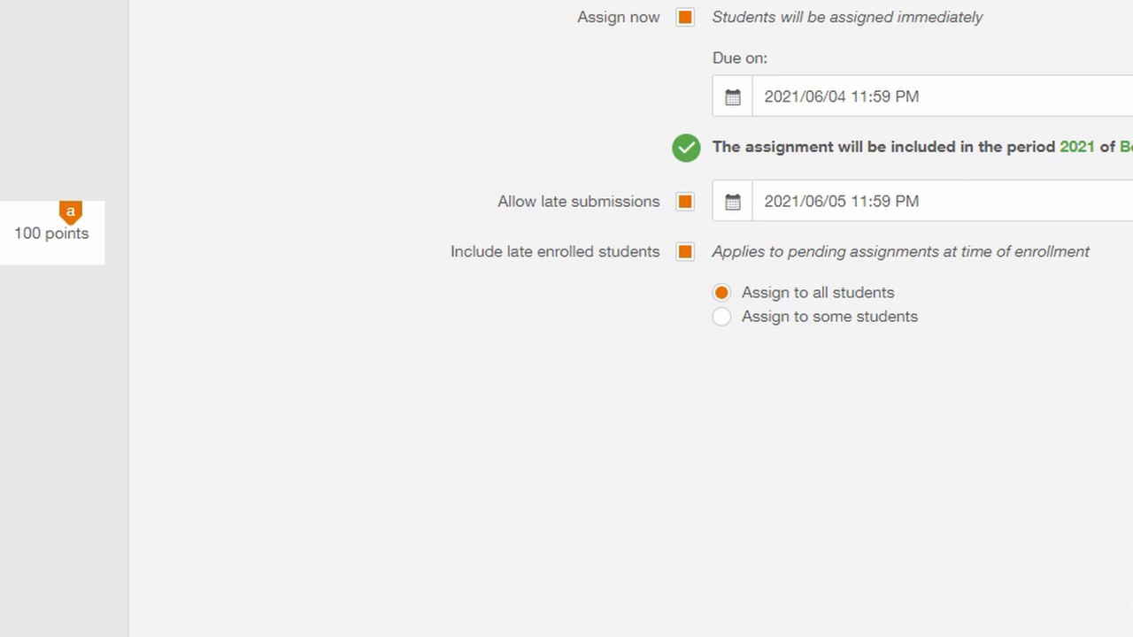
{"action": "left_click", "coordinate": [1092, 92]}
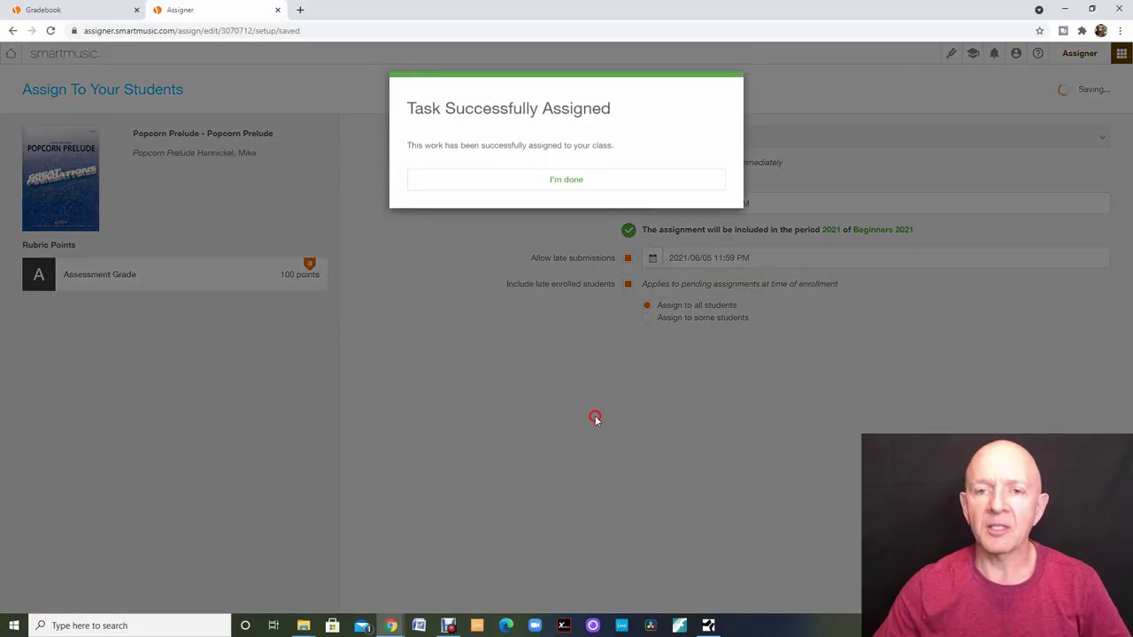
{"action": "left_click", "coordinate": [566, 231]}
{"action": "left_click", "coordinate": [573, 180]}
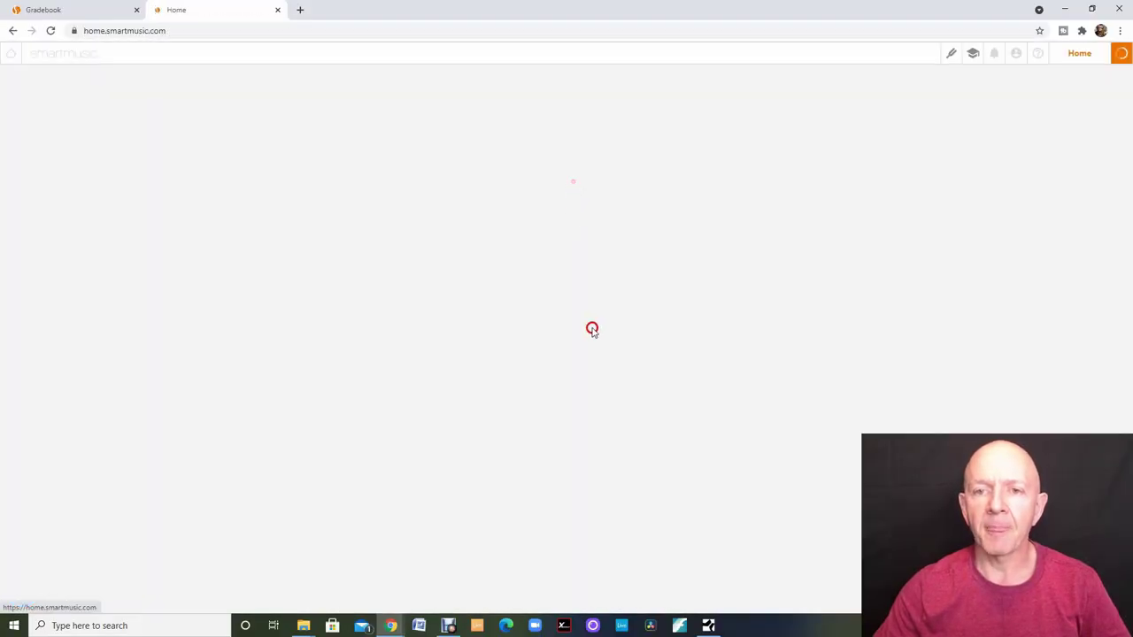